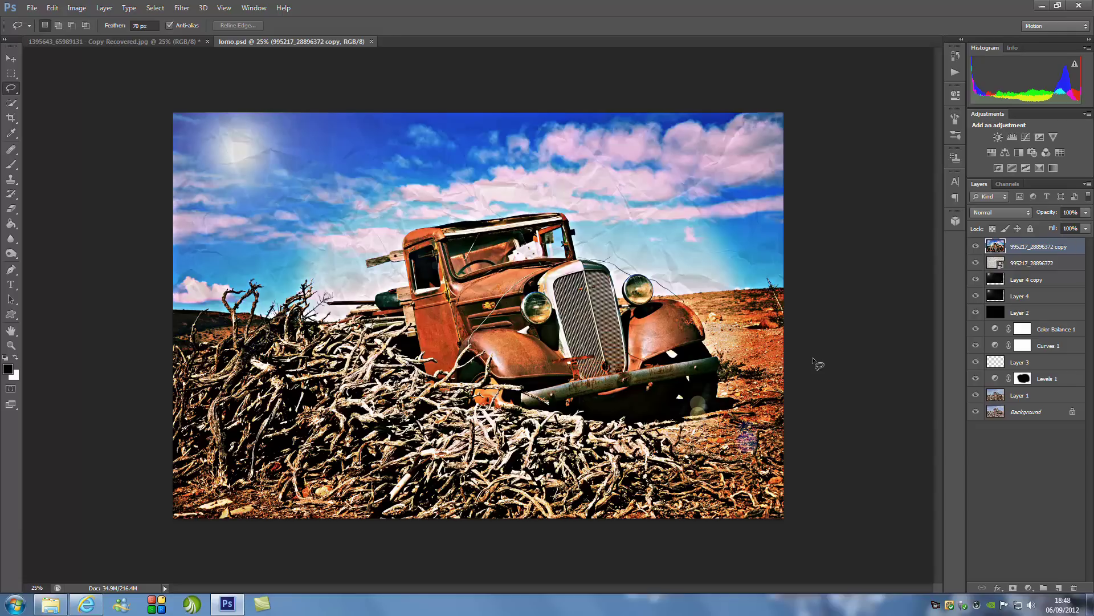
In Copy-Recovered.jpg, duplicate the Background layer as Layer 1
left_click(91, 41)
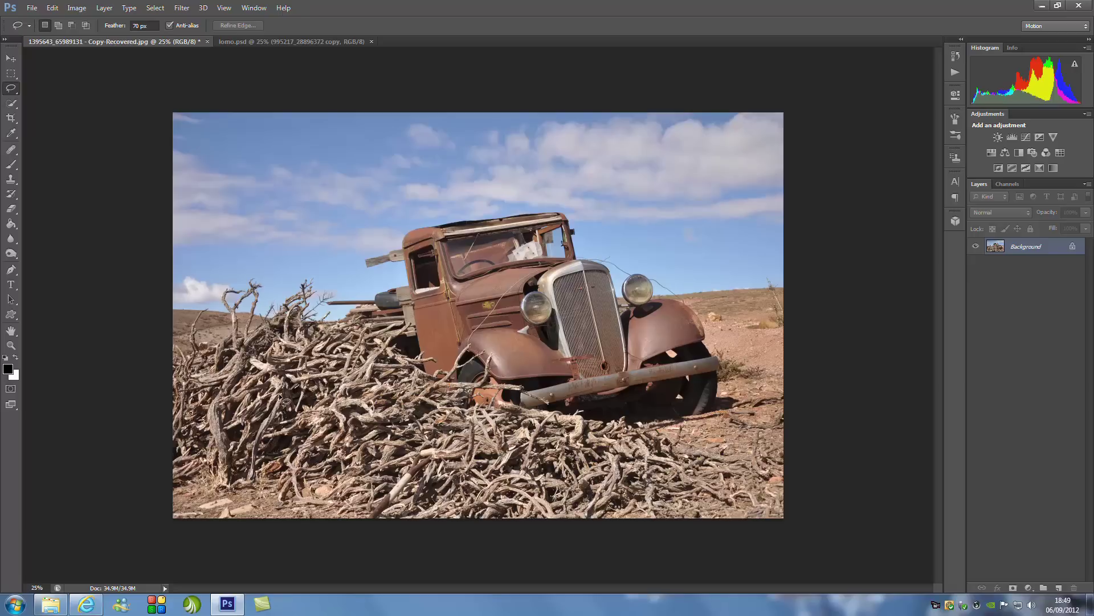
key("ctrl+j")
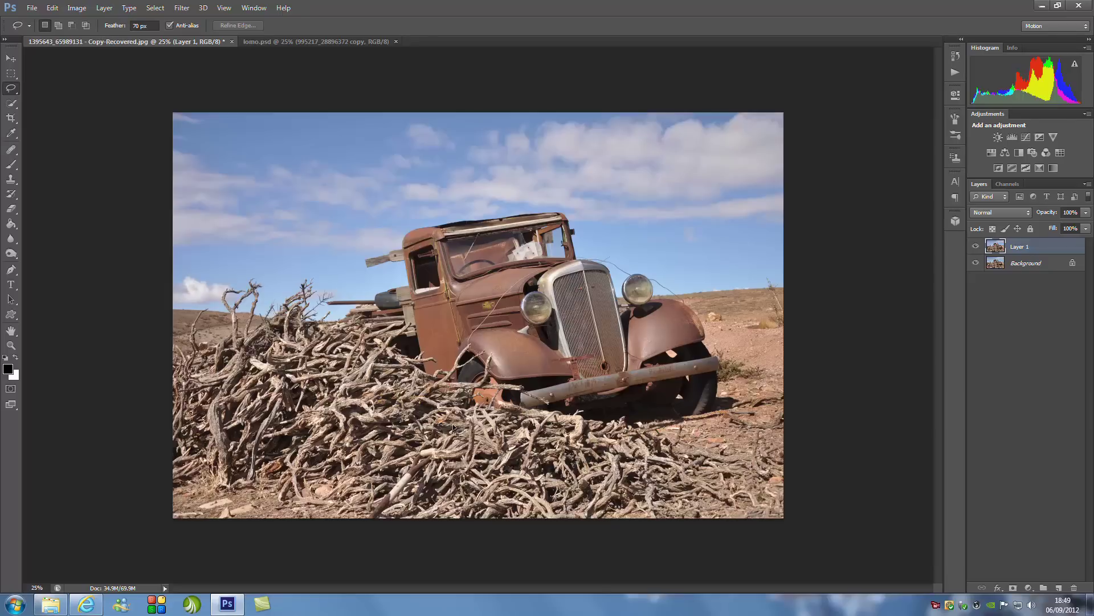
Lasso a 70 px feathered area around the truck and invert the selection
mouse_move(446, 444)
left_mouse_down()
mouse_move(292, 312)
mouse_move(389, 210)
mouse_move(500, 182)
mouse_move(606, 193)
mouse_move(731, 311)
mouse_move(748, 402)
mouse_move(655, 436)
mouse_move(516, 436)
mouse_move(478, 455)
left_mouse_up()
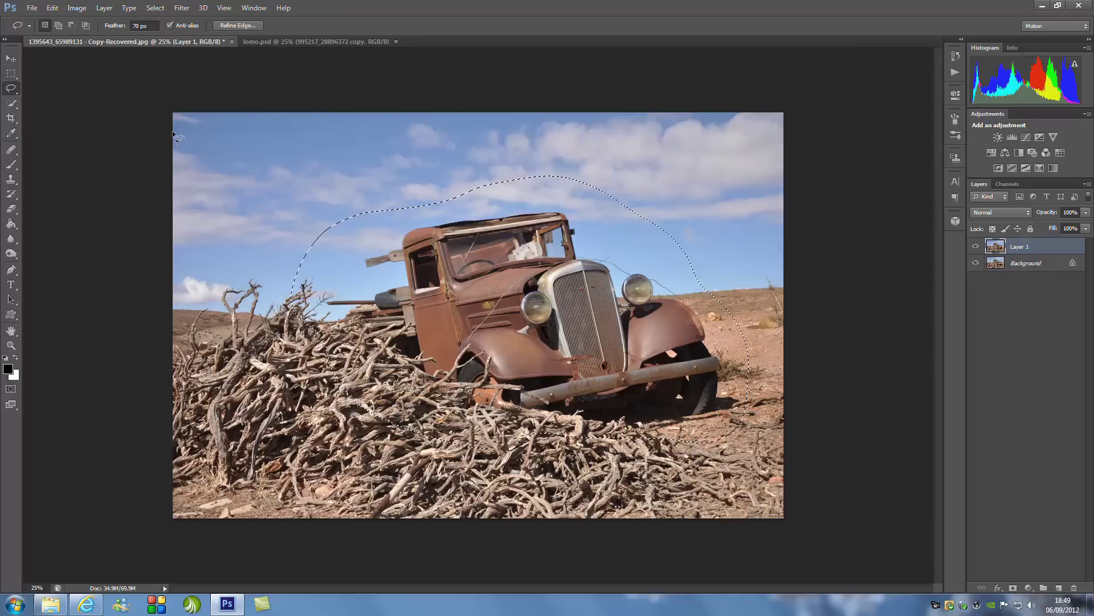
left_click(155, 8)
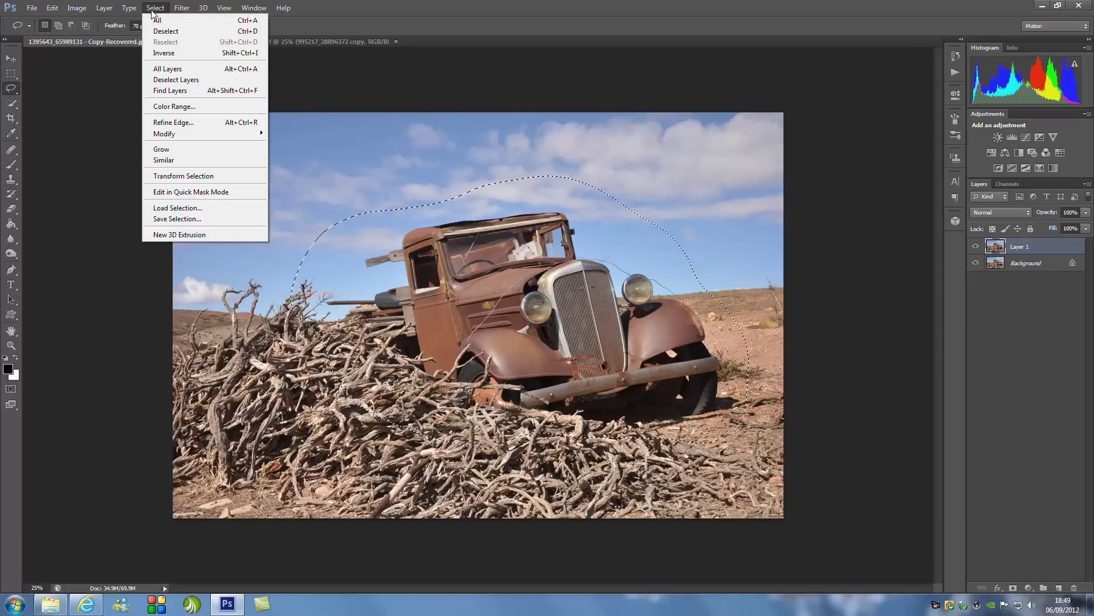
left_click(165, 53)
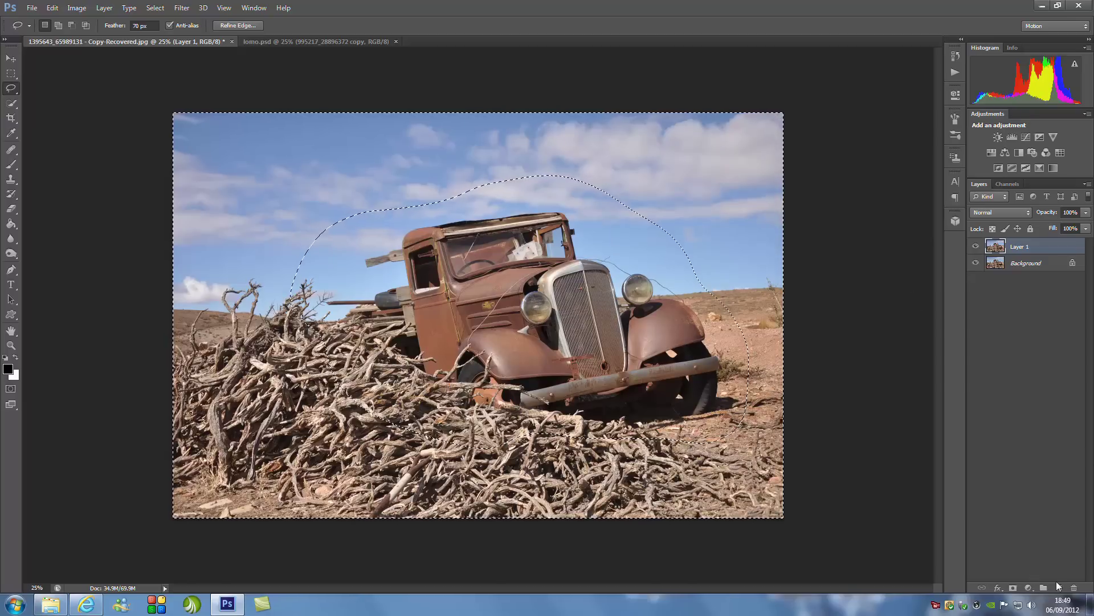
Add a Levels adjustment layer with the black input slider at about 109
left_click(1029, 588)
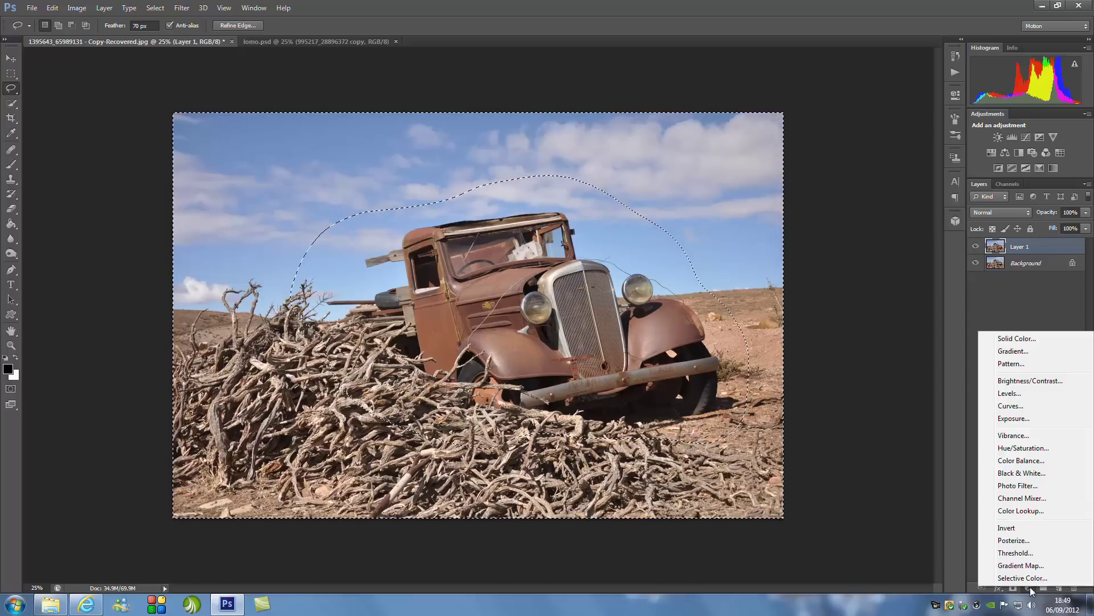
left_click(1017, 394)
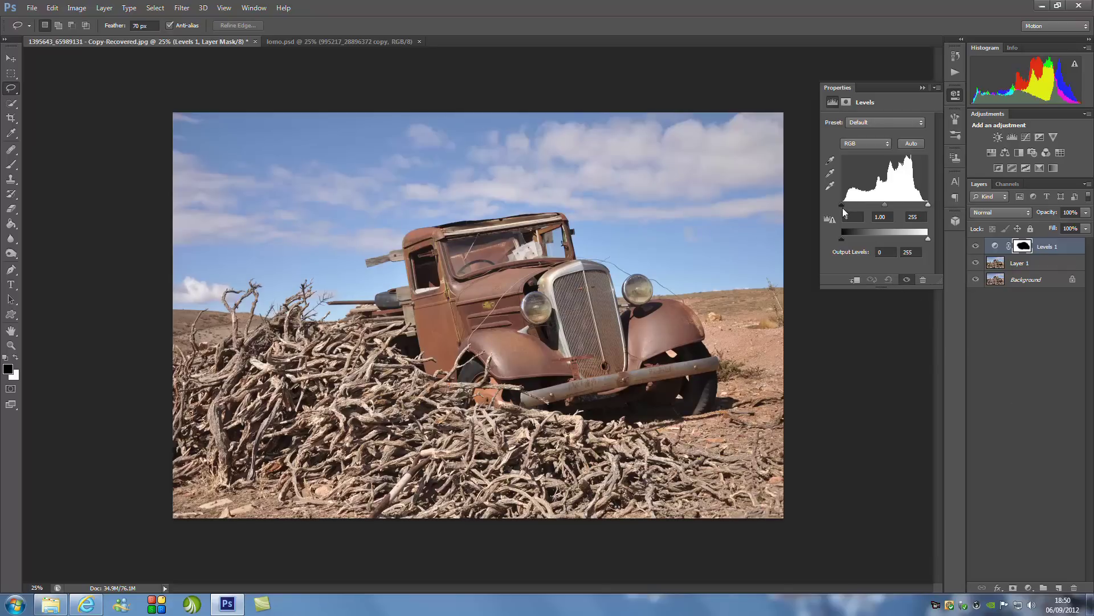
left_click_drag(842, 205, 879, 206)
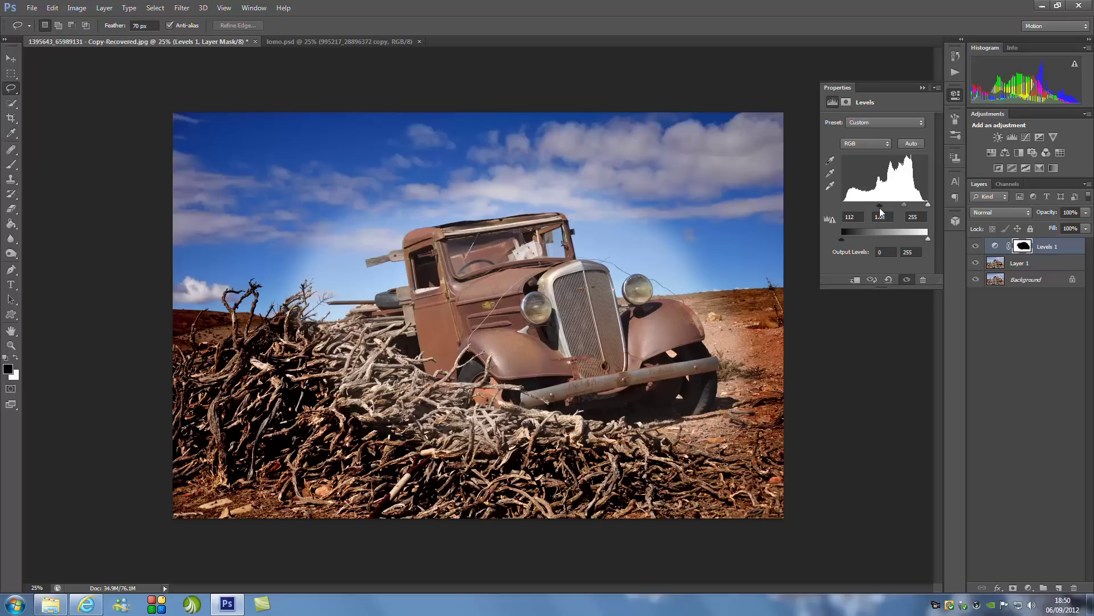
left_click_drag(880, 207, 881, 209)
left_click(923, 89)
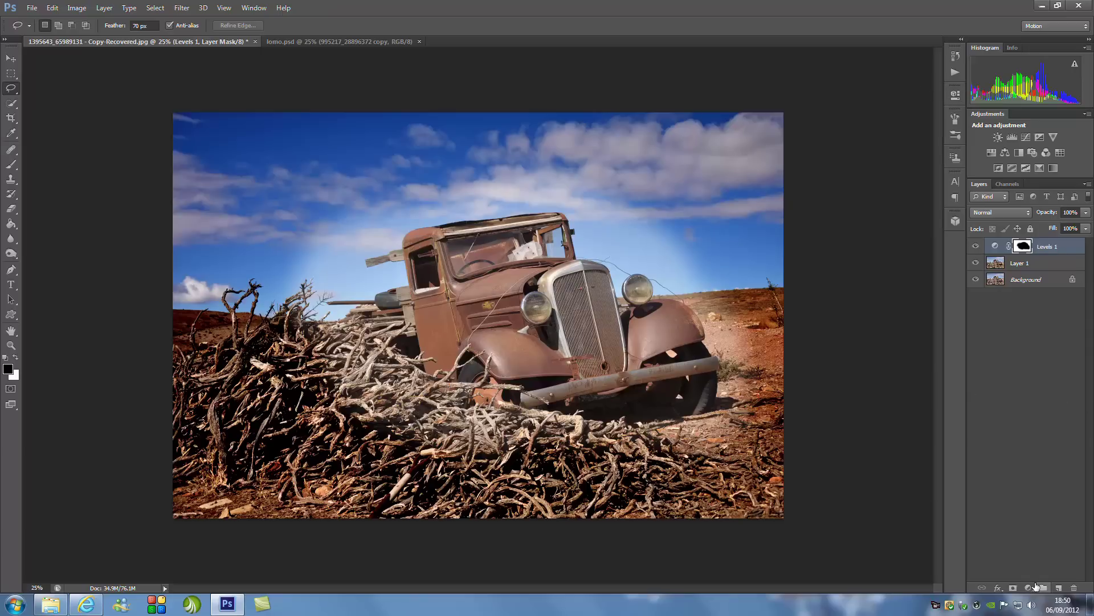
Add a Curves adjustment layer with an S-curve lifting input 199 to output 221
left_click(1033, 587)
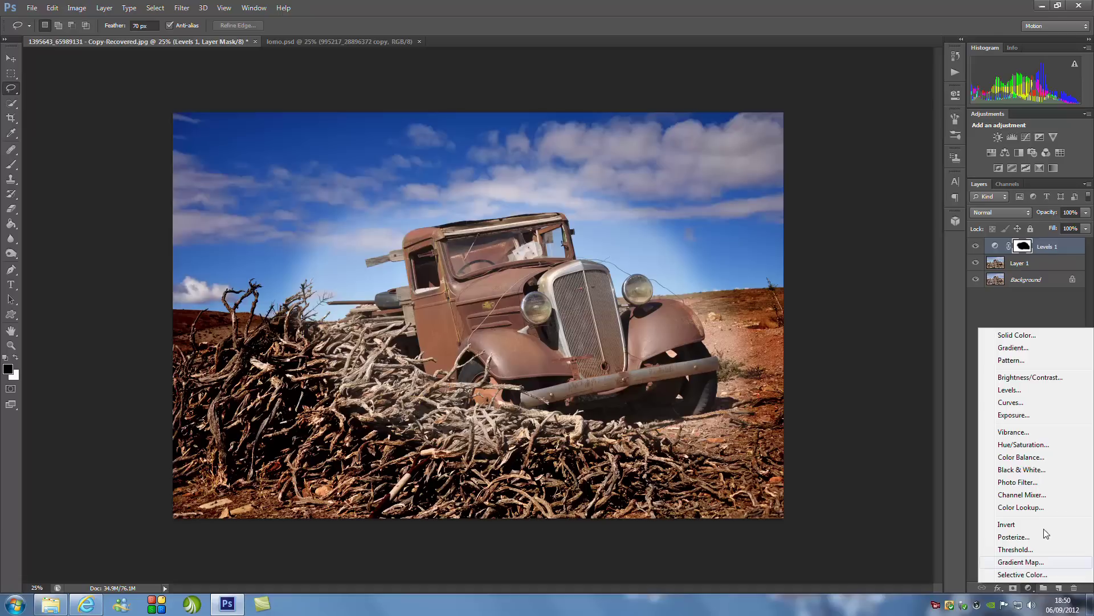
left_click(1037, 404)
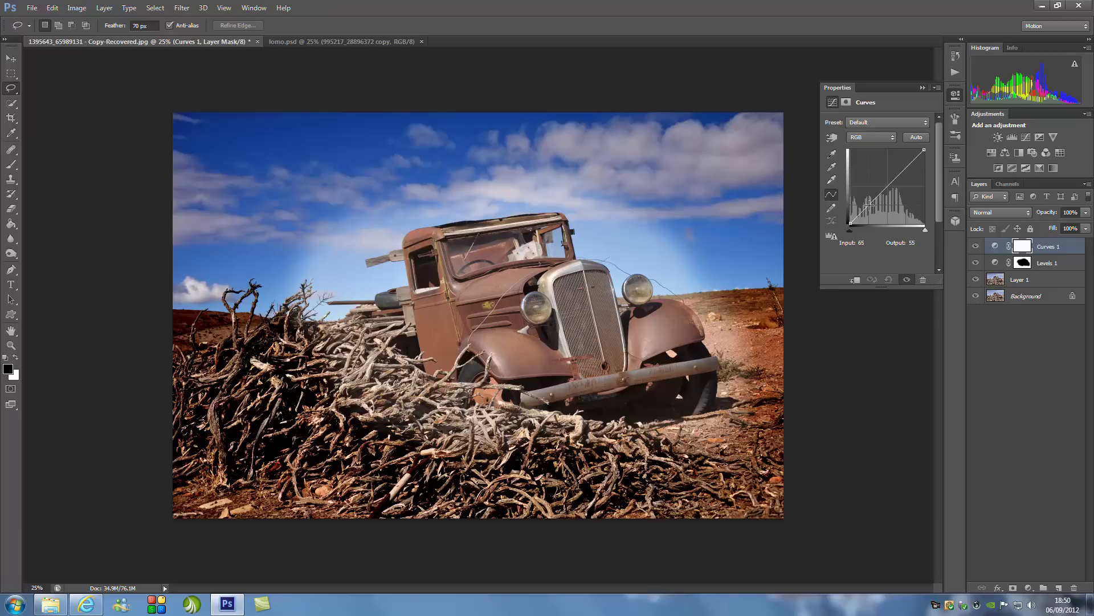
left_click_drag(869, 206, 872, 206)
left_click_drag(881, 207, 877, 206)
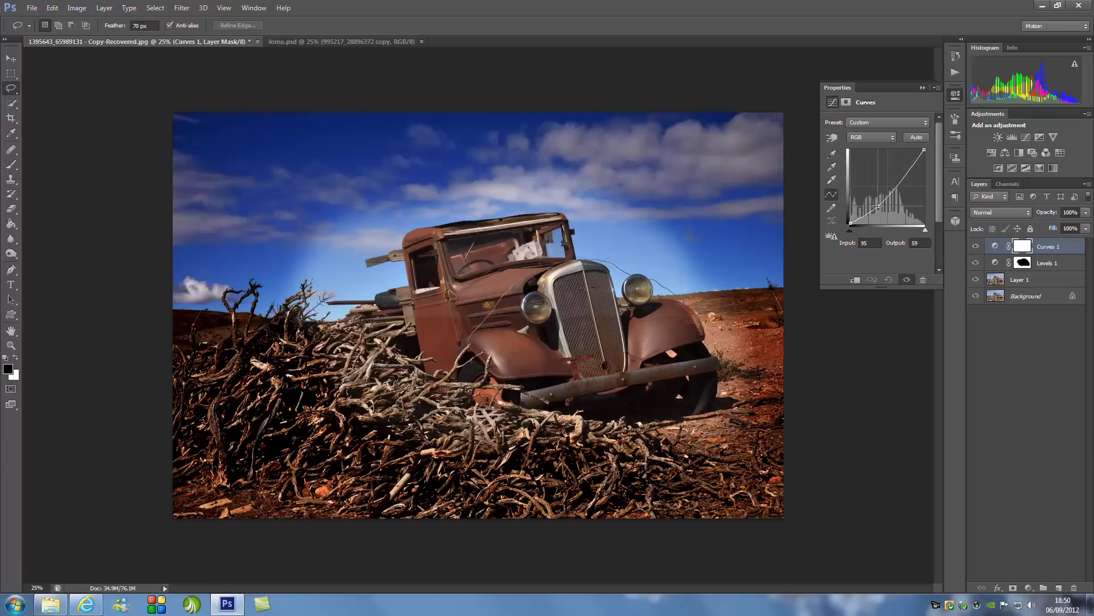
left_click_drag(917, 159, 910, 160)
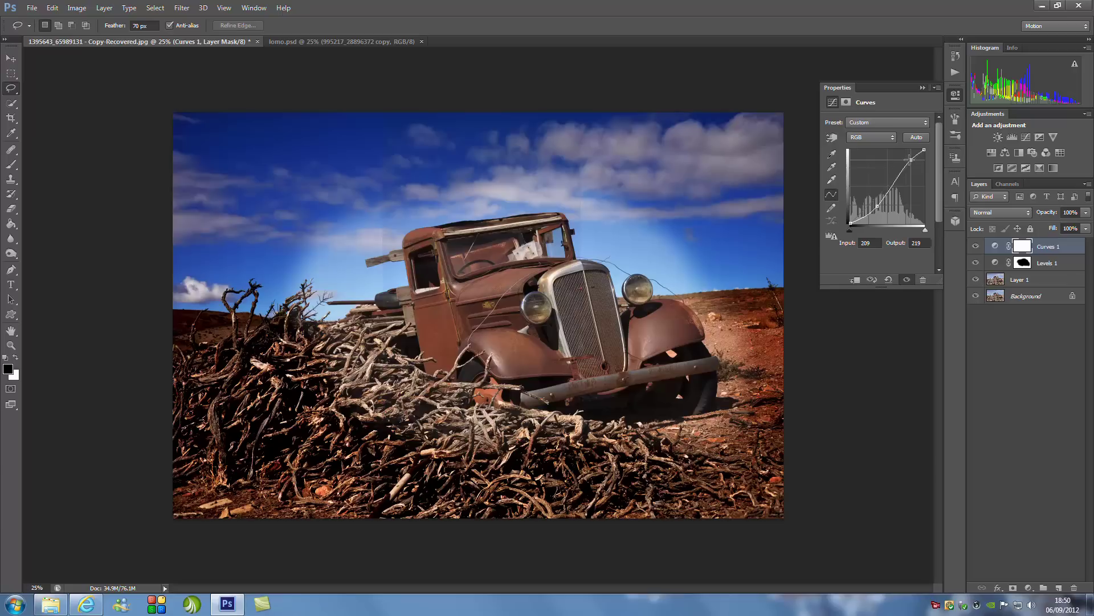
left_click_drag(910, 160, 908, 159)
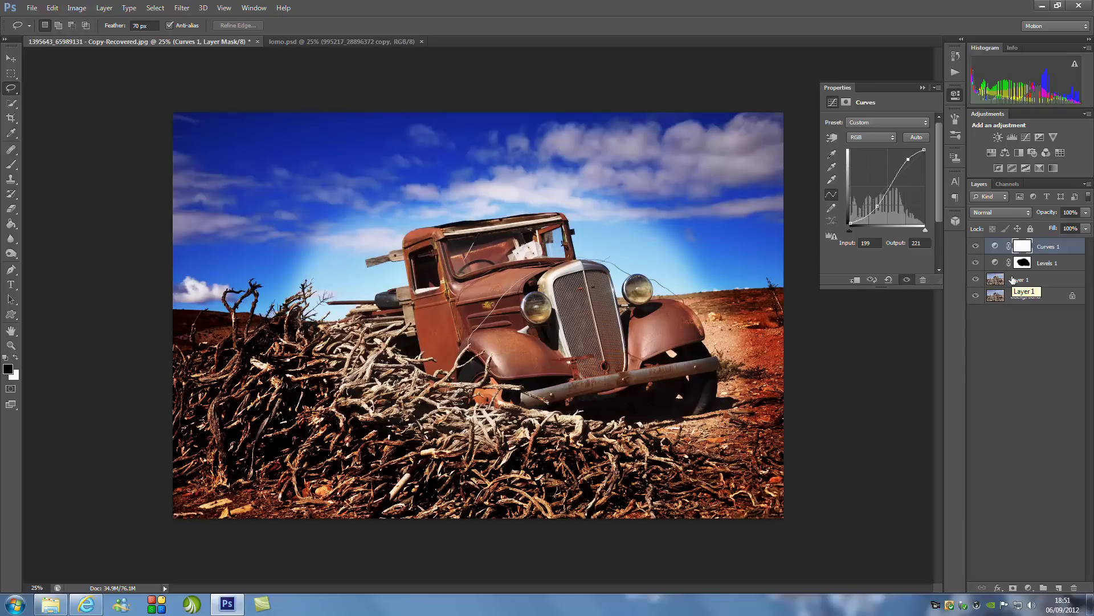
left_click(922, 87)
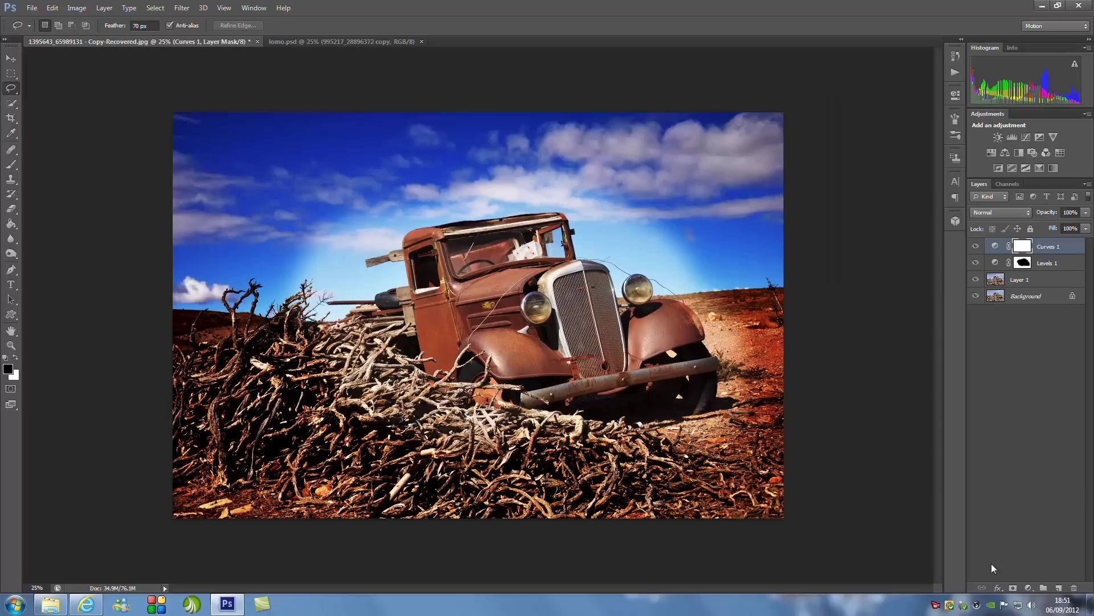
Add a Color Balance layer with midtones at -28, 24 and -23
left_click(1029, 587)
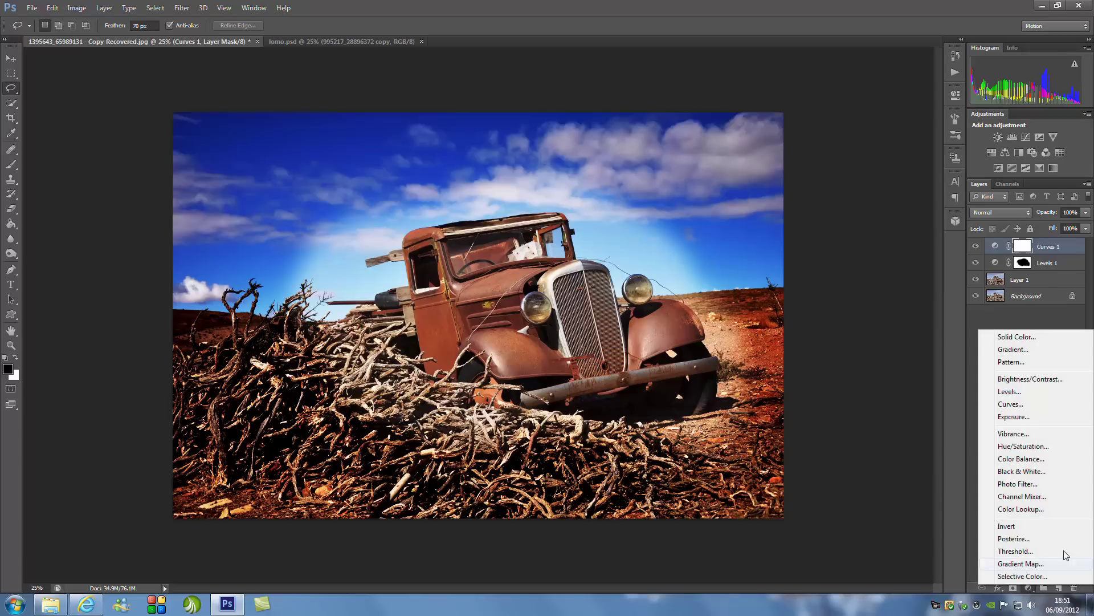
left_click(1047, 459)
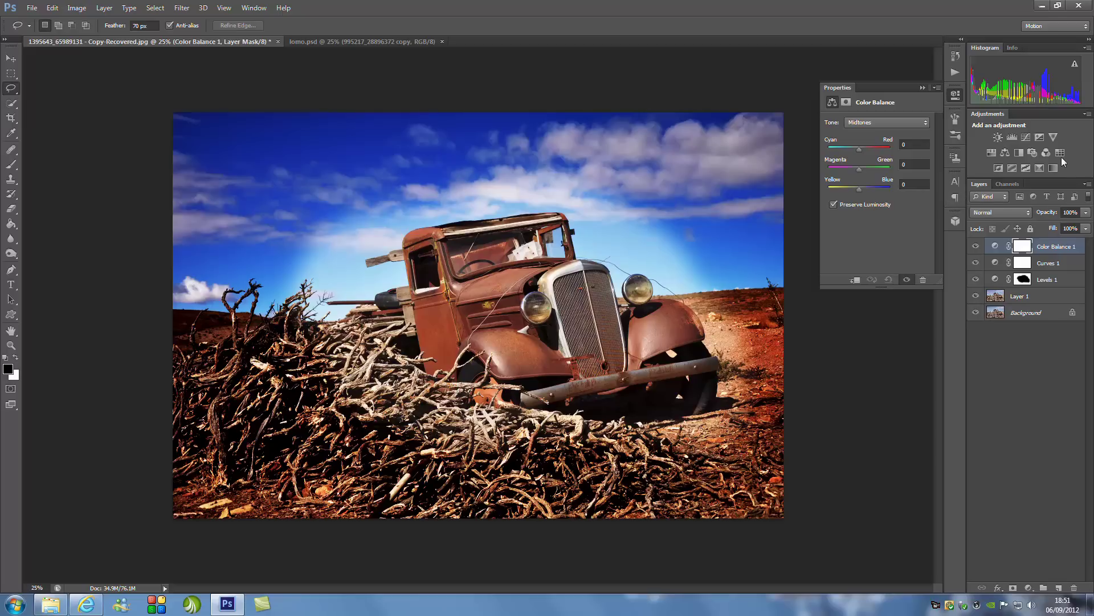
left_click(954, 156)
type("28")
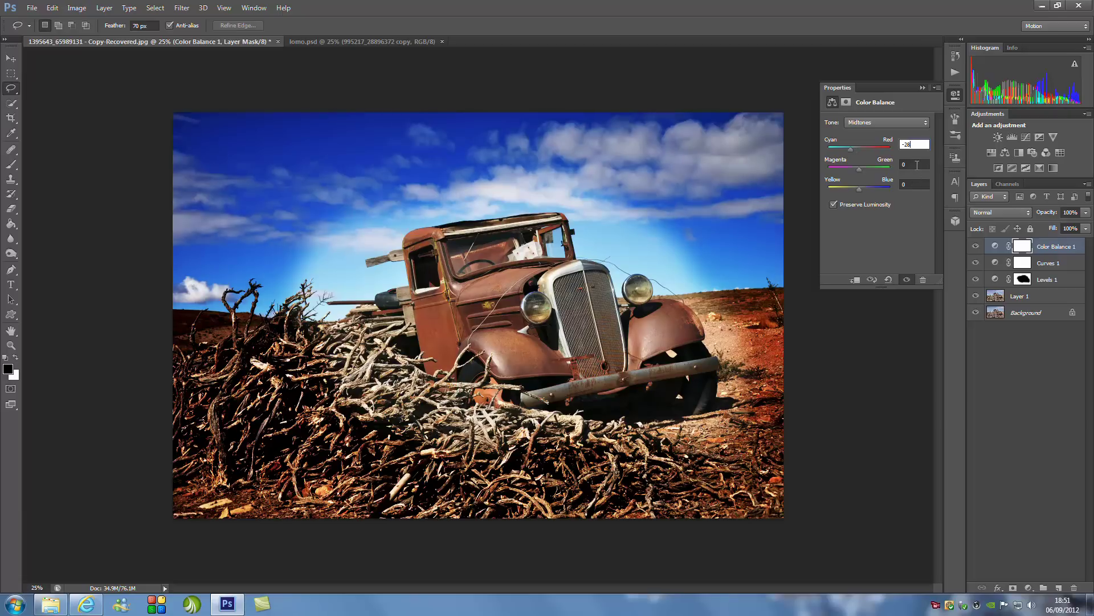
key("Tab")
type("24")
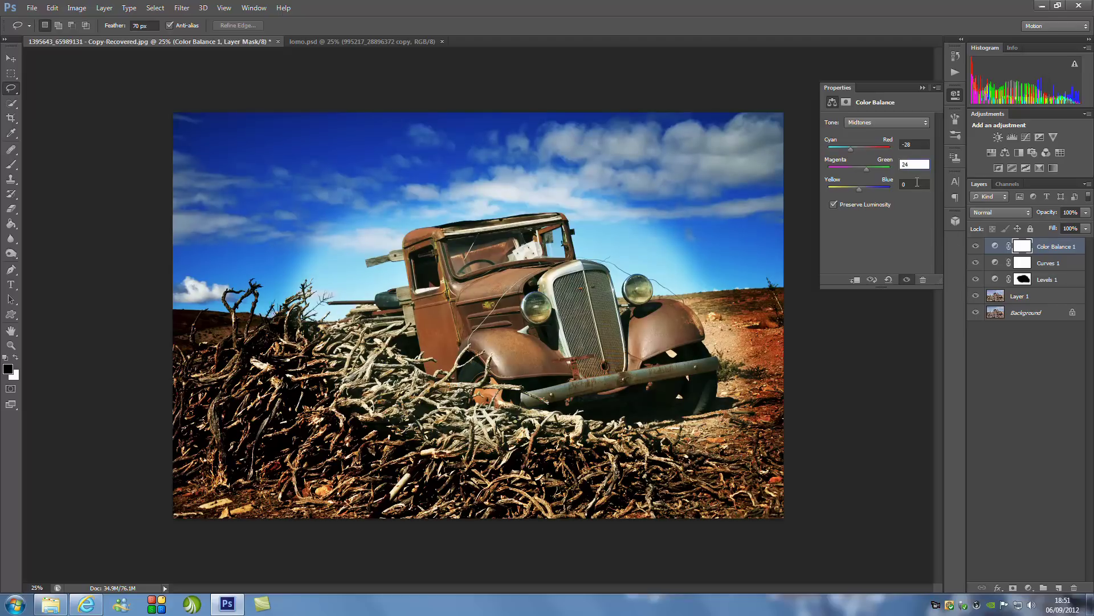
key("Tab")
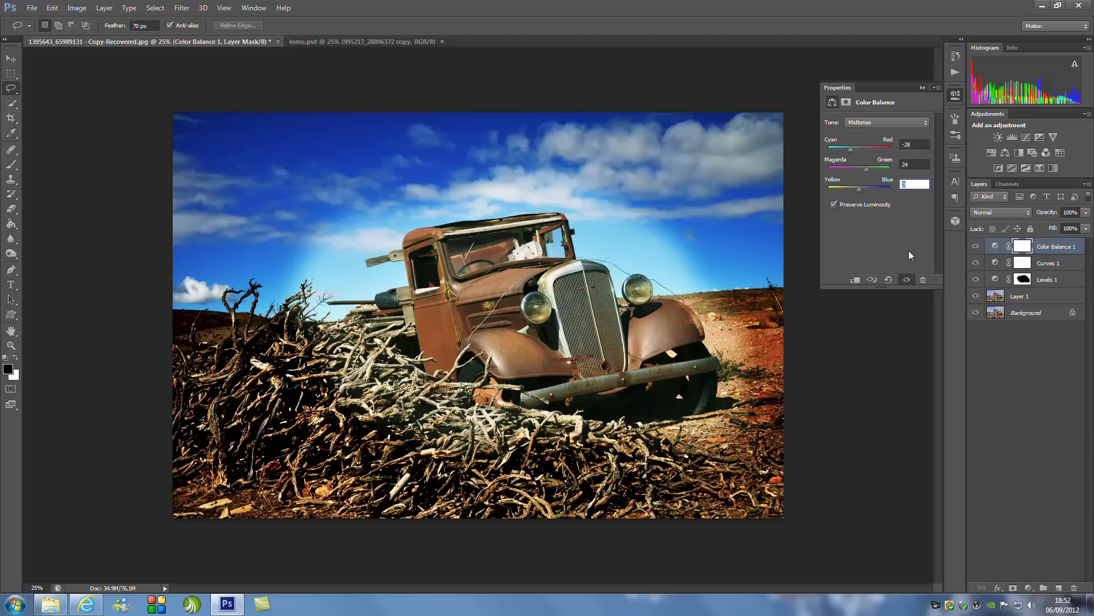
type("-23")
Set the Color Balance Shadows to -56, -9 and -13
left_click(893, 123)
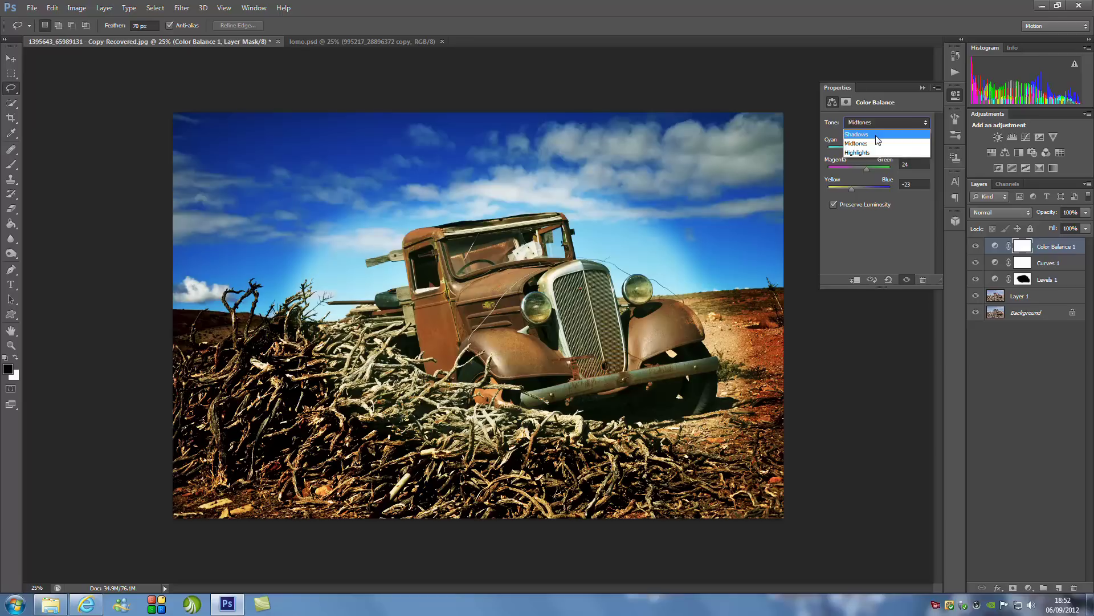
left_click(877, 136)
left_click(903, 143)
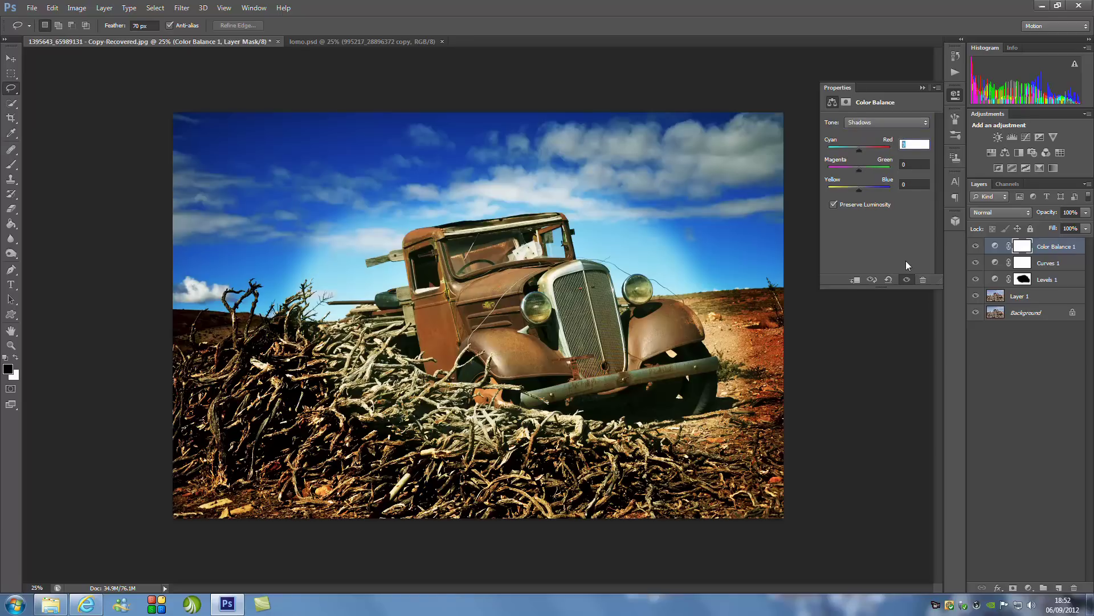
type("-56")
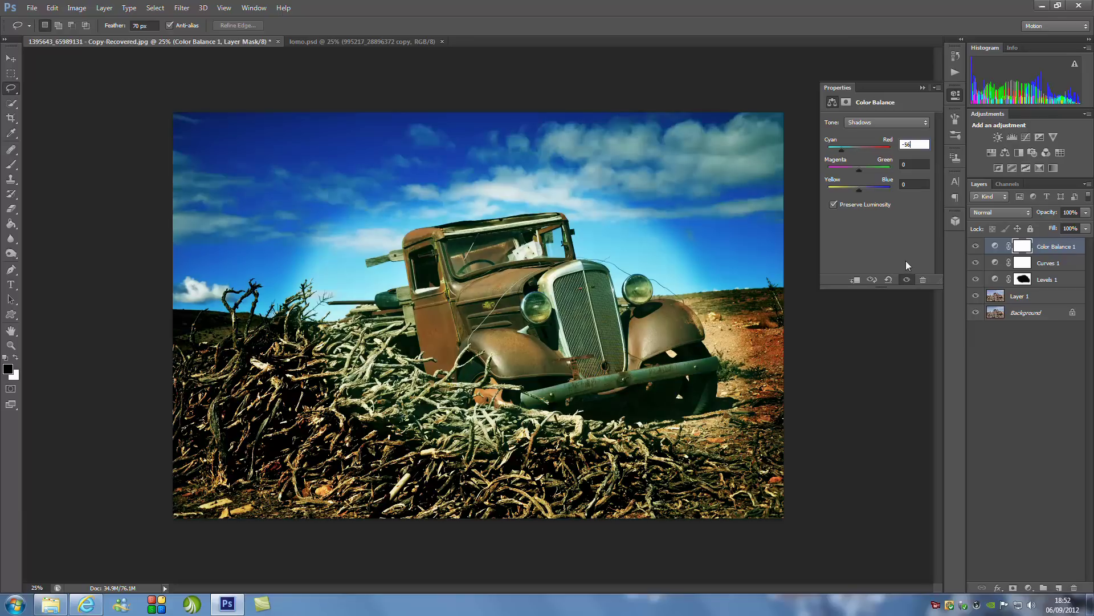
left_click(915, 165)
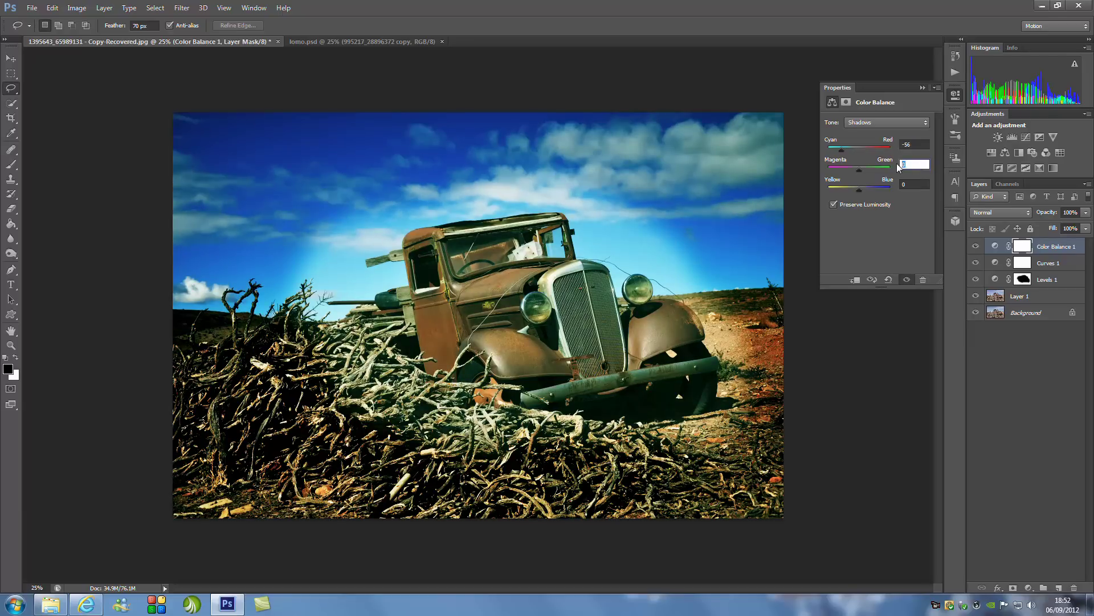
type("-9")
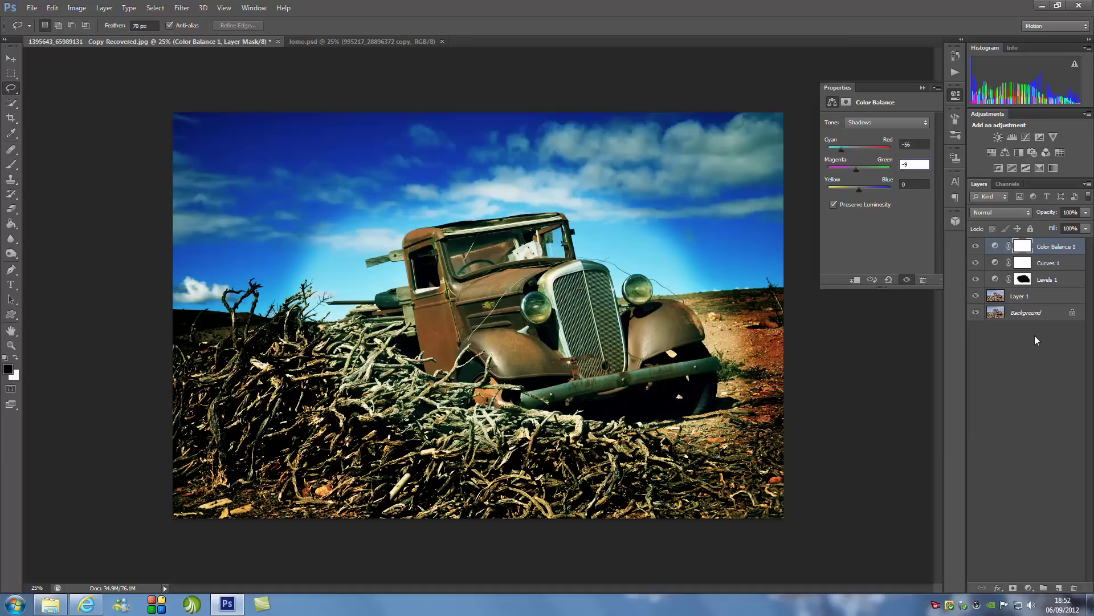
left_click(902, 185)
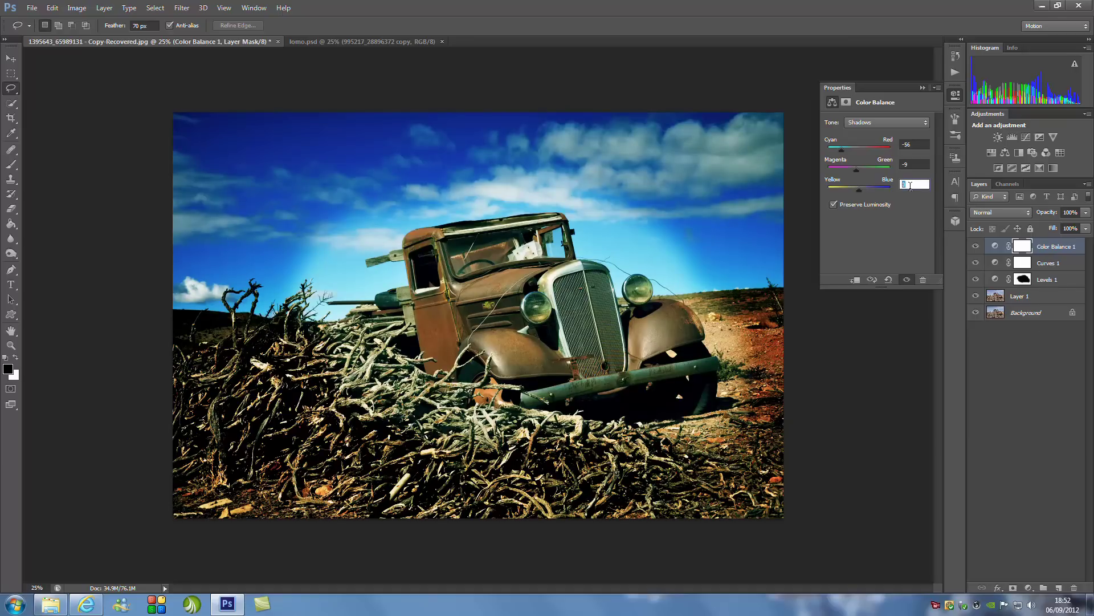
type("-13")
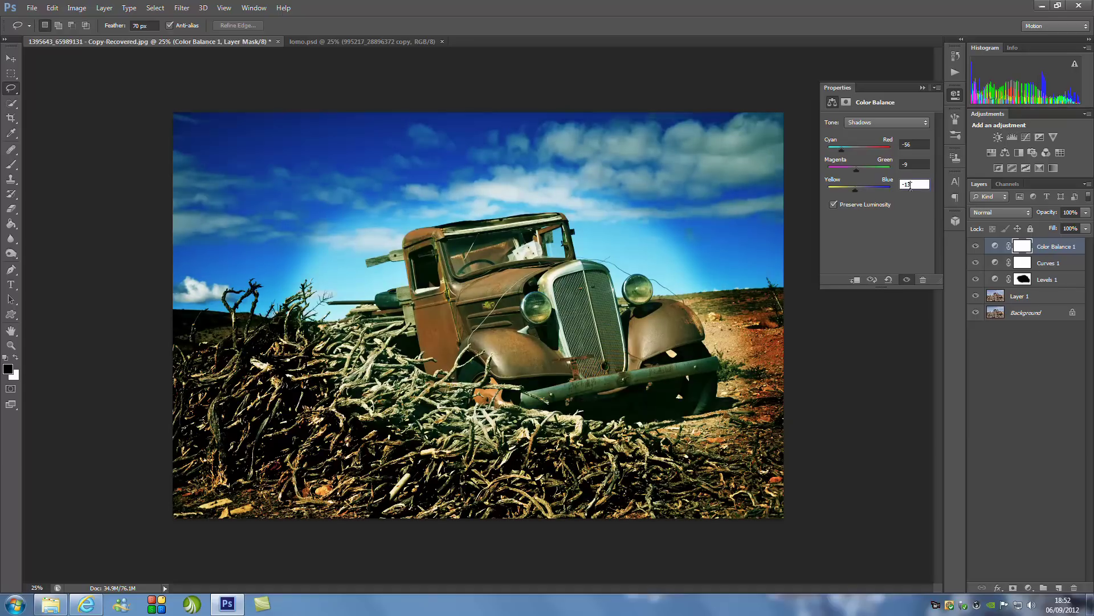
left_click(902, 122)
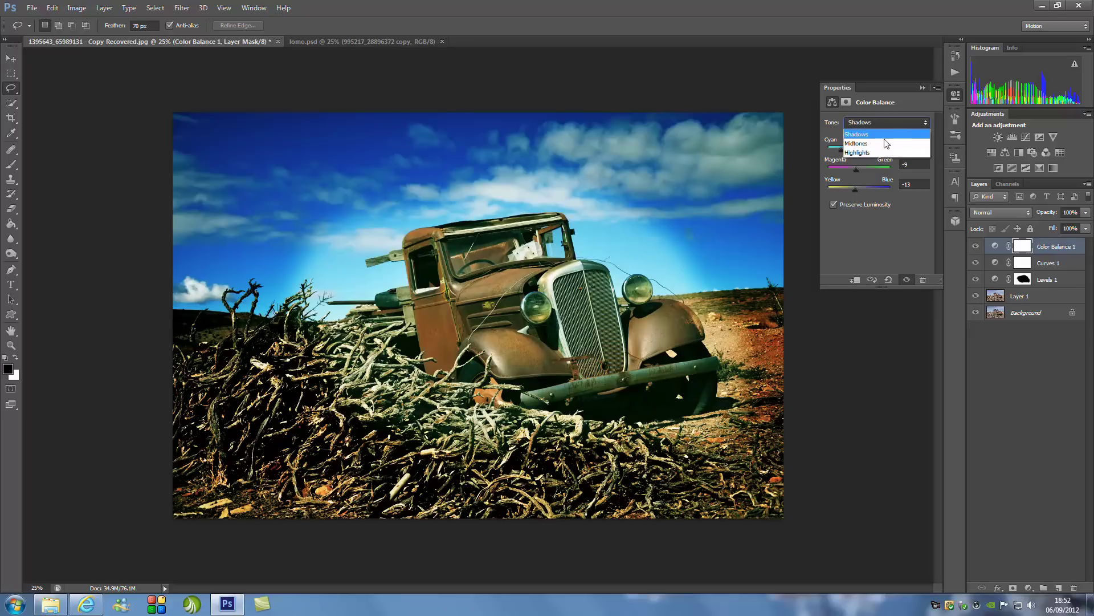
Set the Color Balance Highlights to 32, -16 and 16
left_click(878, 152)
left_click(904, 144)
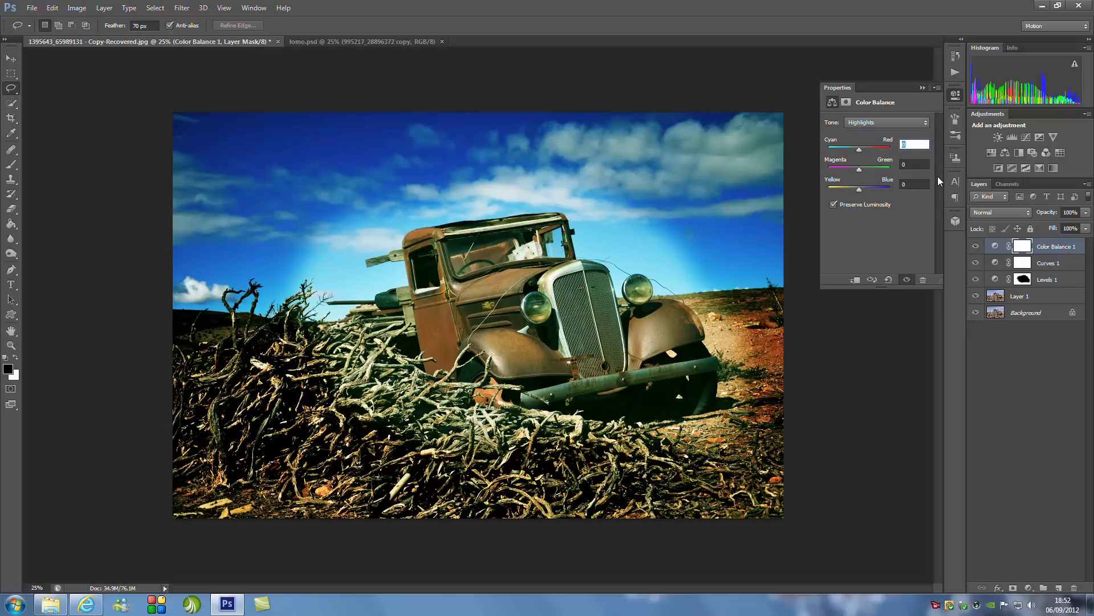
type("2")
key("BackSpace")
type("32")
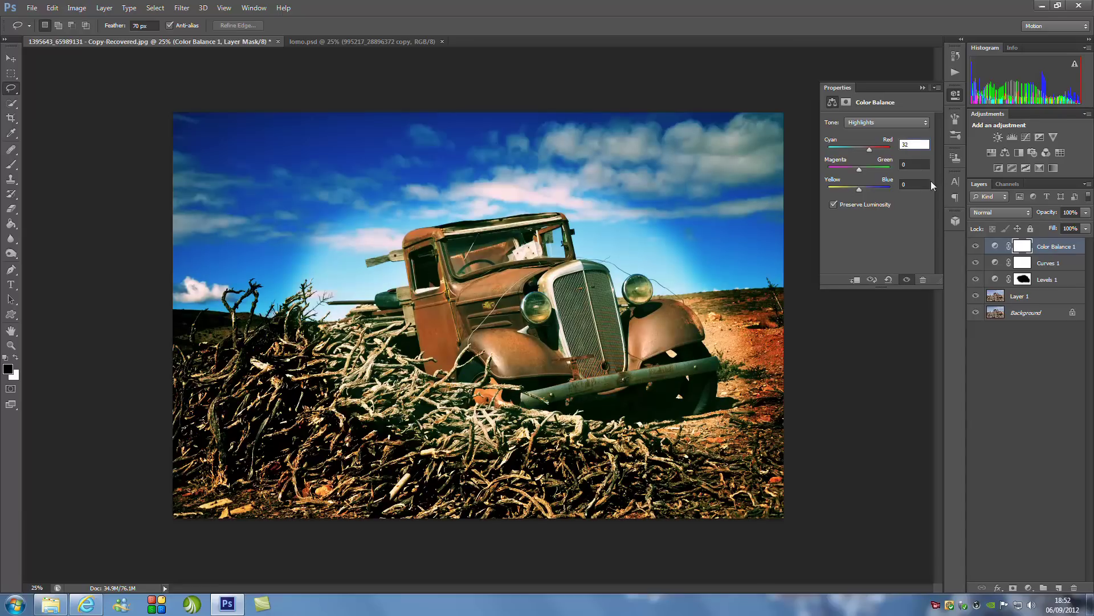
left_click(915, 165)
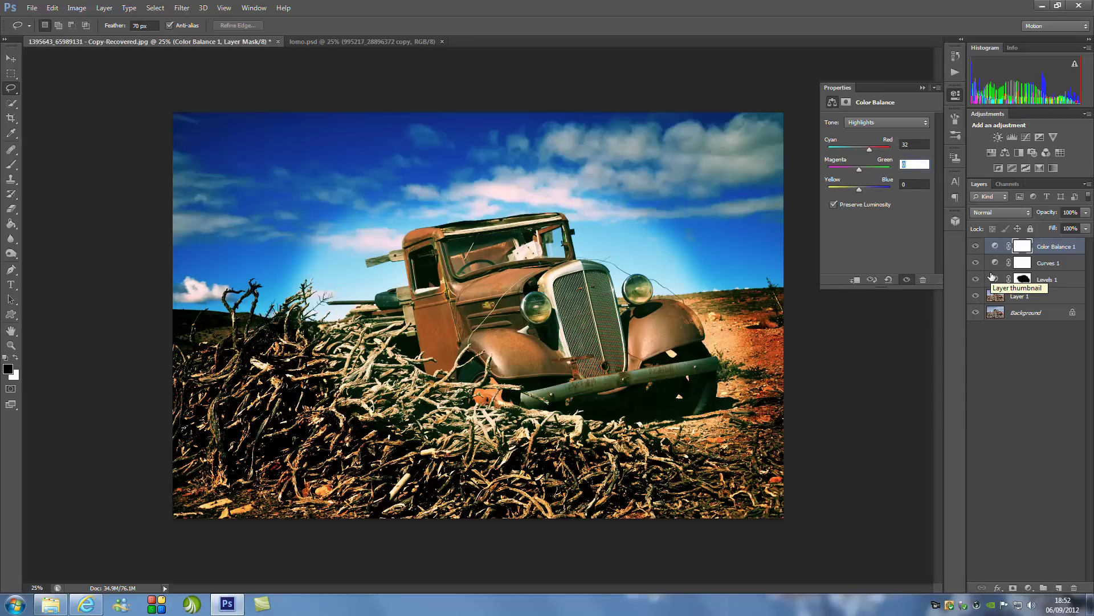
type("-16")
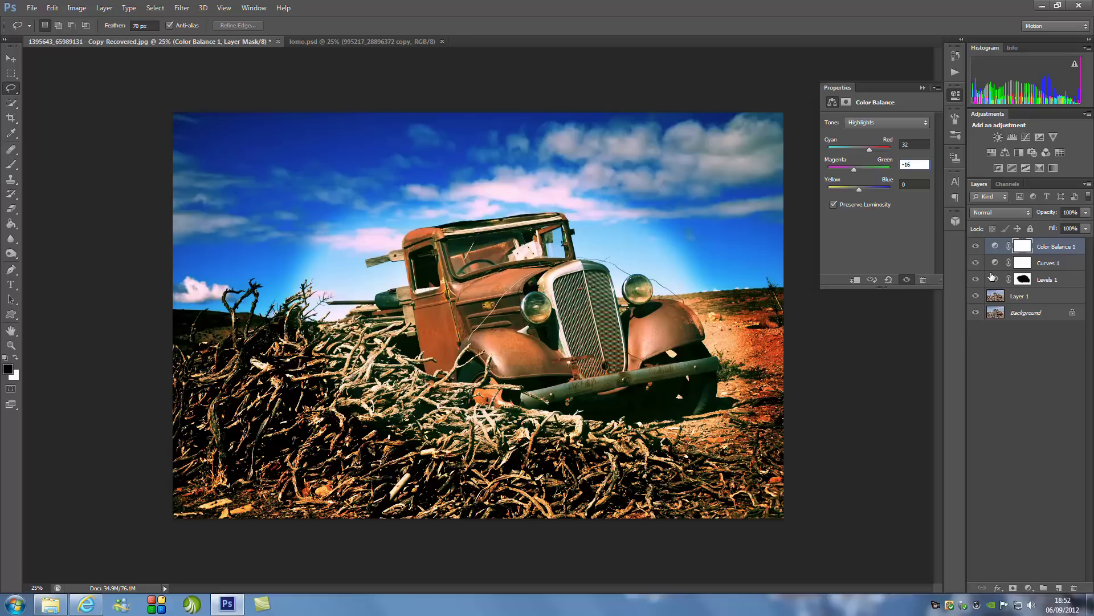
left_click(917, 183)
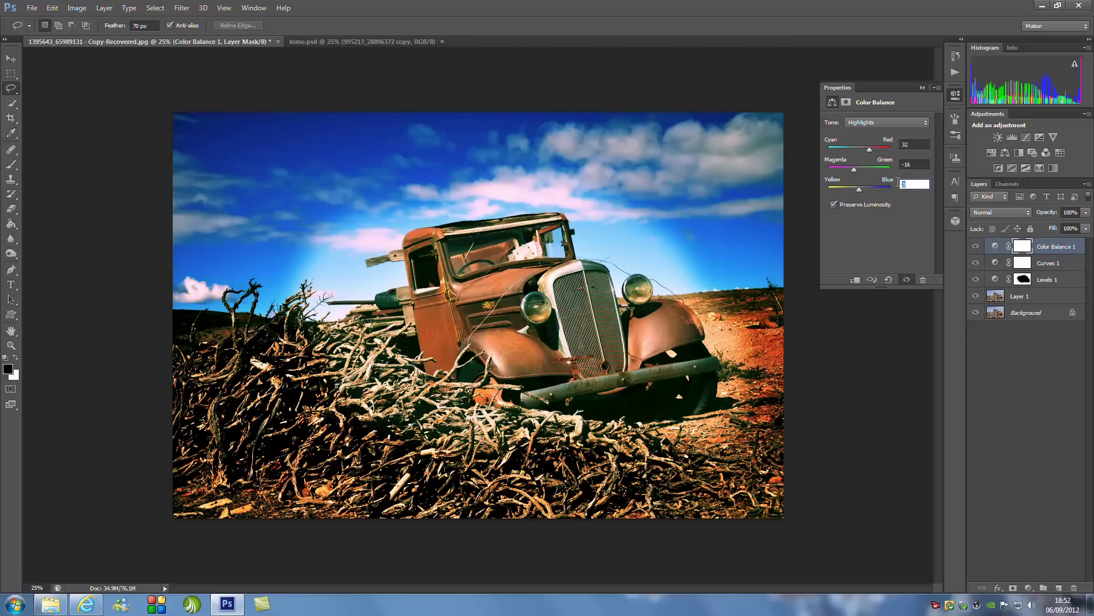
type("16")
left_click(922, 88)
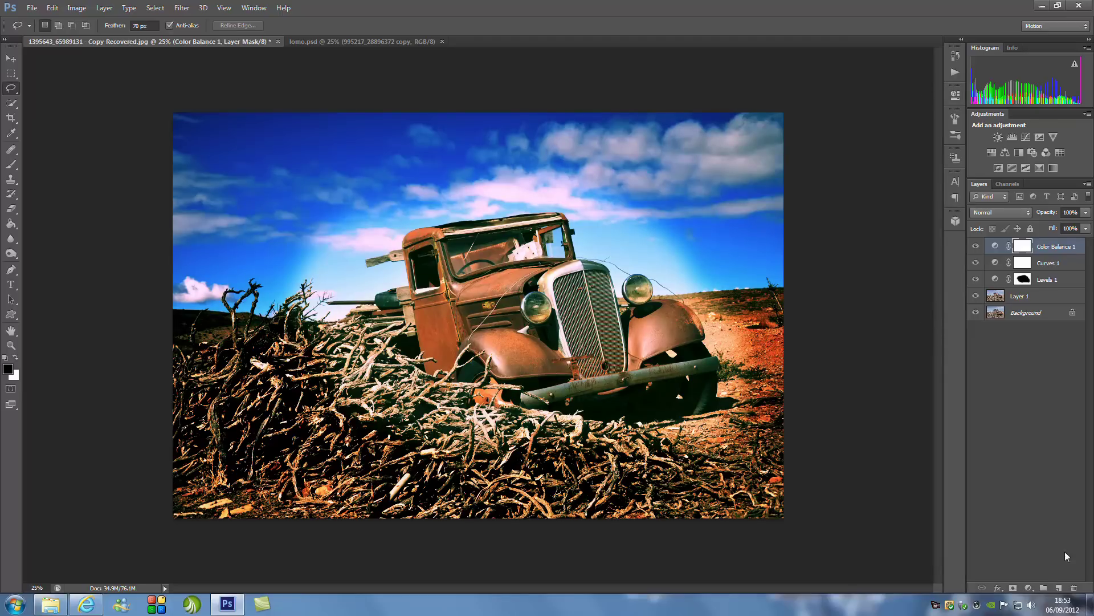
Add a new black-filled layer set to Hue blend mode at 22% opacity
left_click(1059, 587)
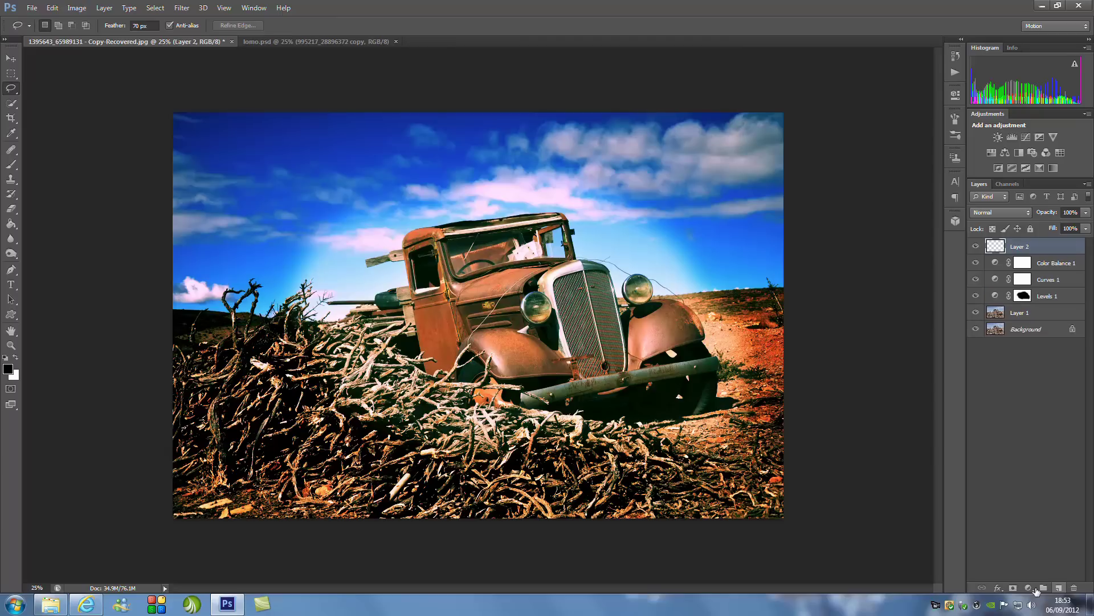
left_click(12, 224)
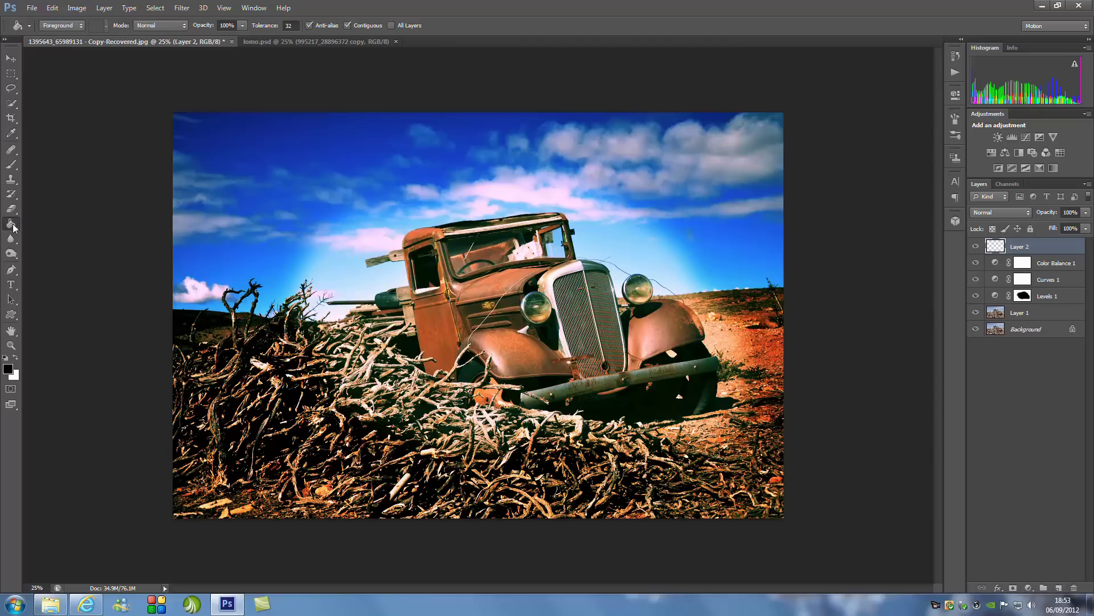
left_click(296, 232)
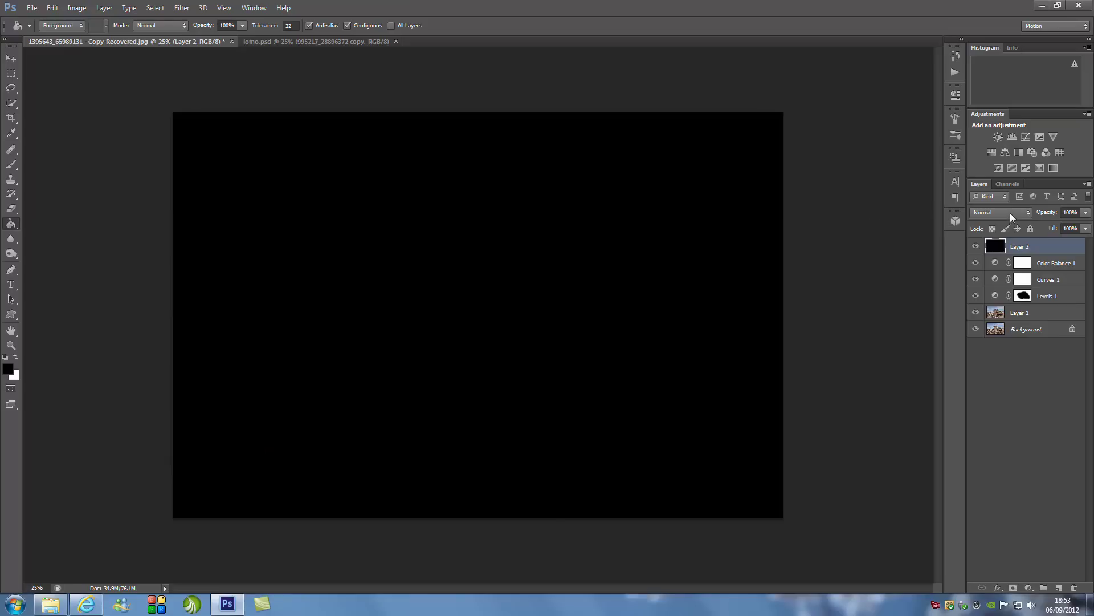
left_click(1010, 213)
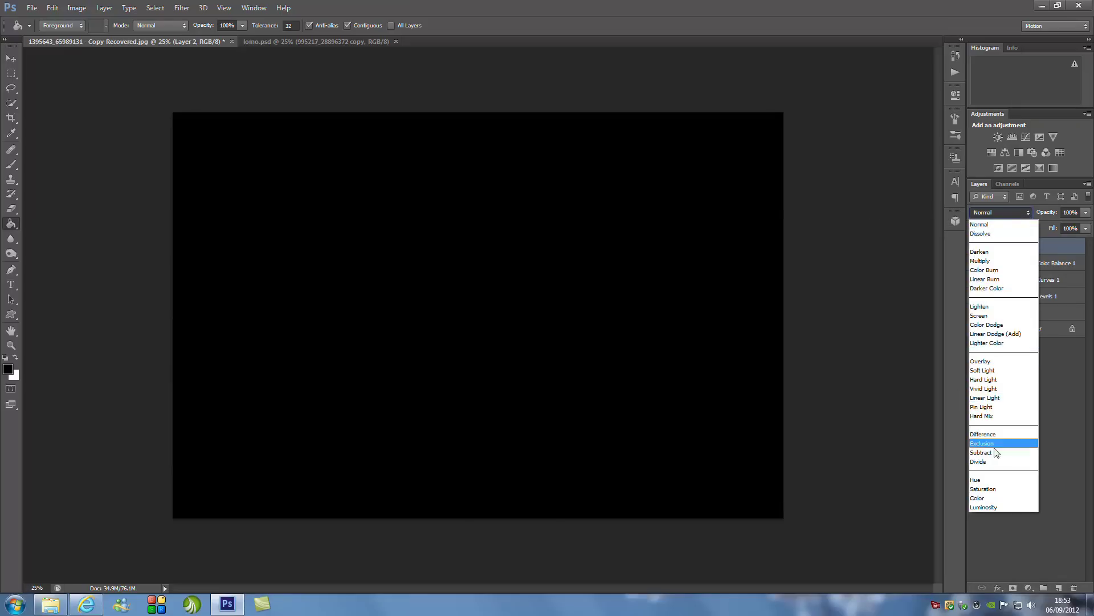
left_click(978, 480)
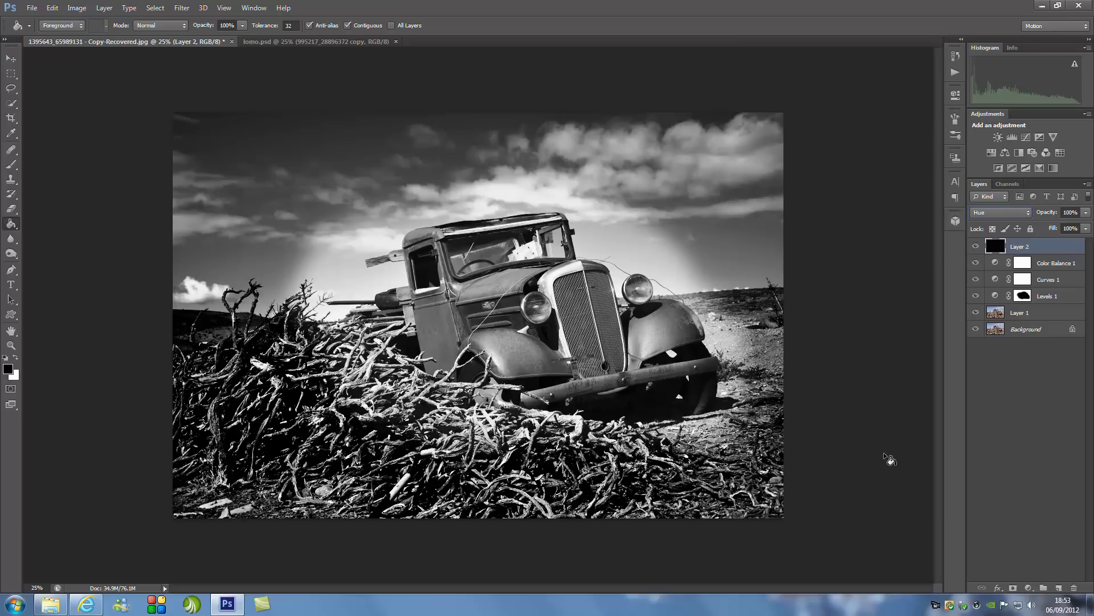
left_click(1087, 213)
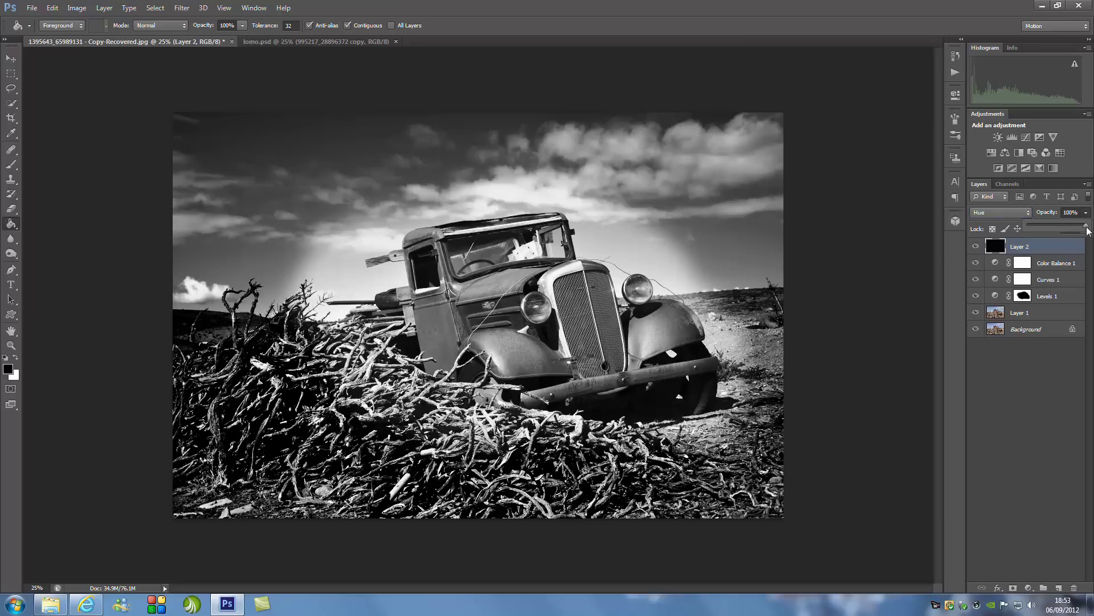
left_click_drag(1087, 227, 1051, 232)
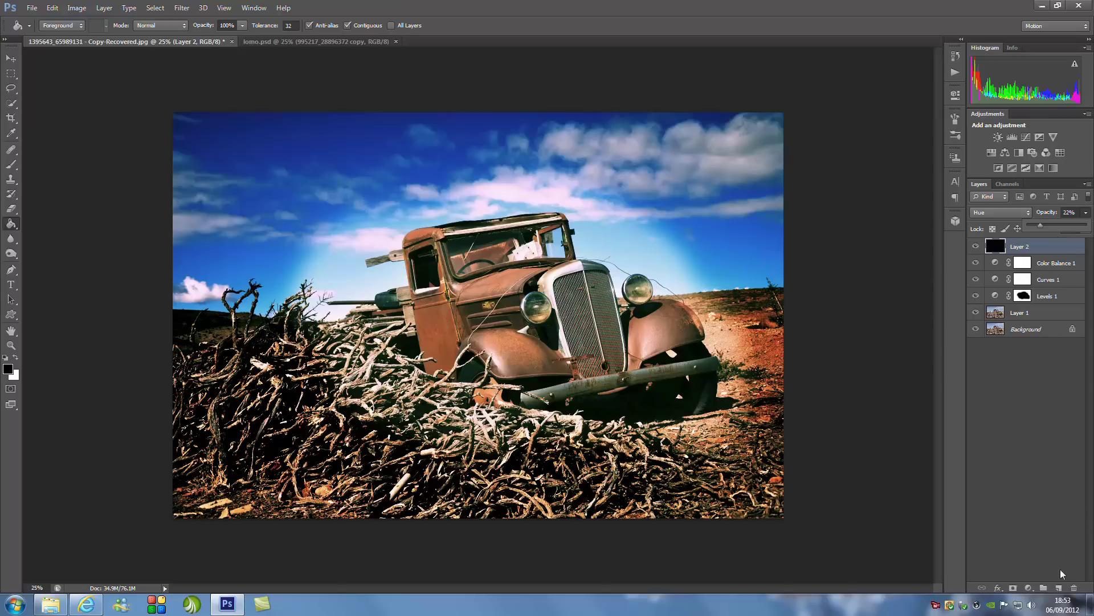
On a new black-filled Layer 3, render a 105mm Prime lens flare at 83% brightness, top-left
left_click(1060, 588)
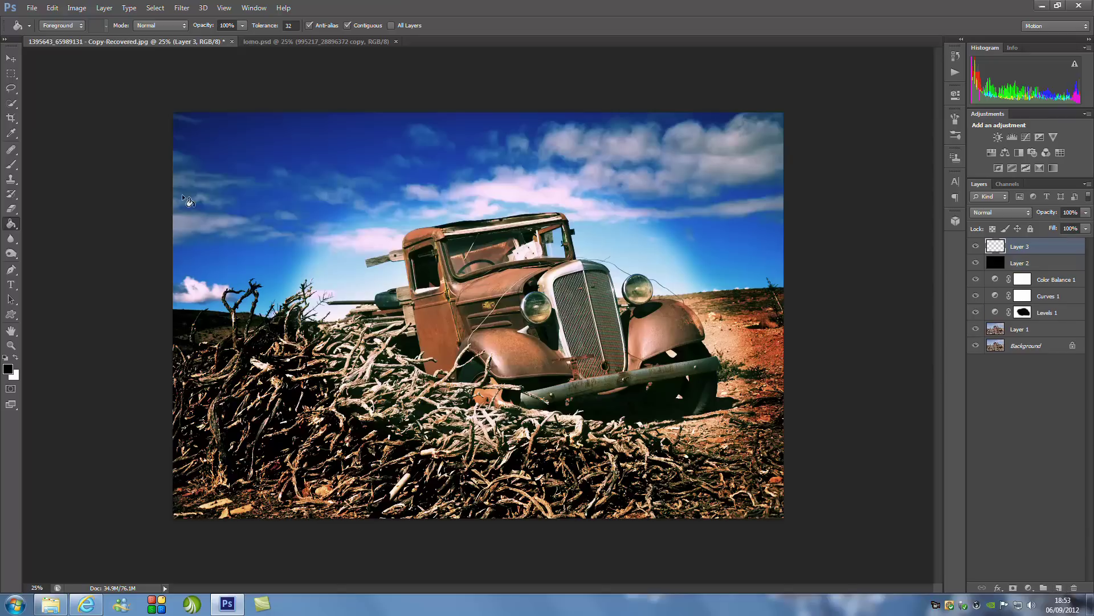
left_click(294, 184)
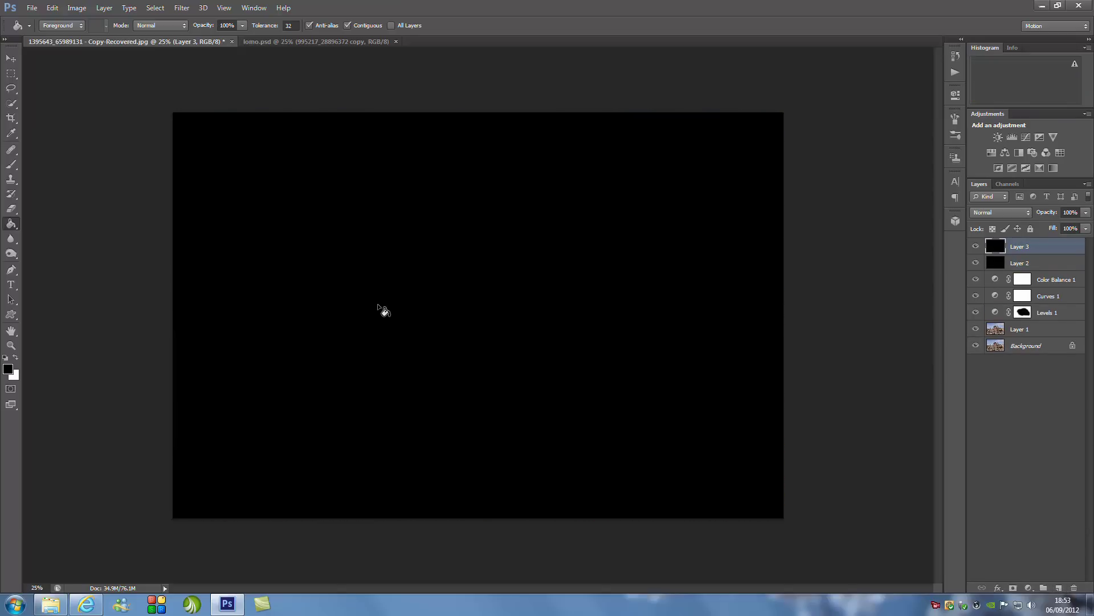
left_click(182, 8)
mouse_move(202, 166)
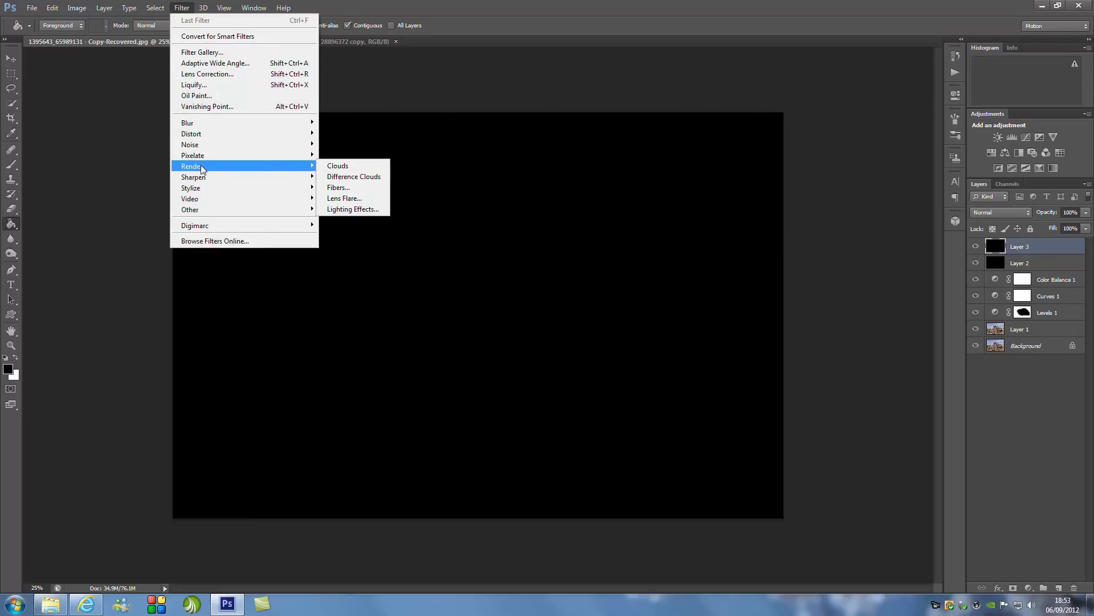
left_click(345, 199)
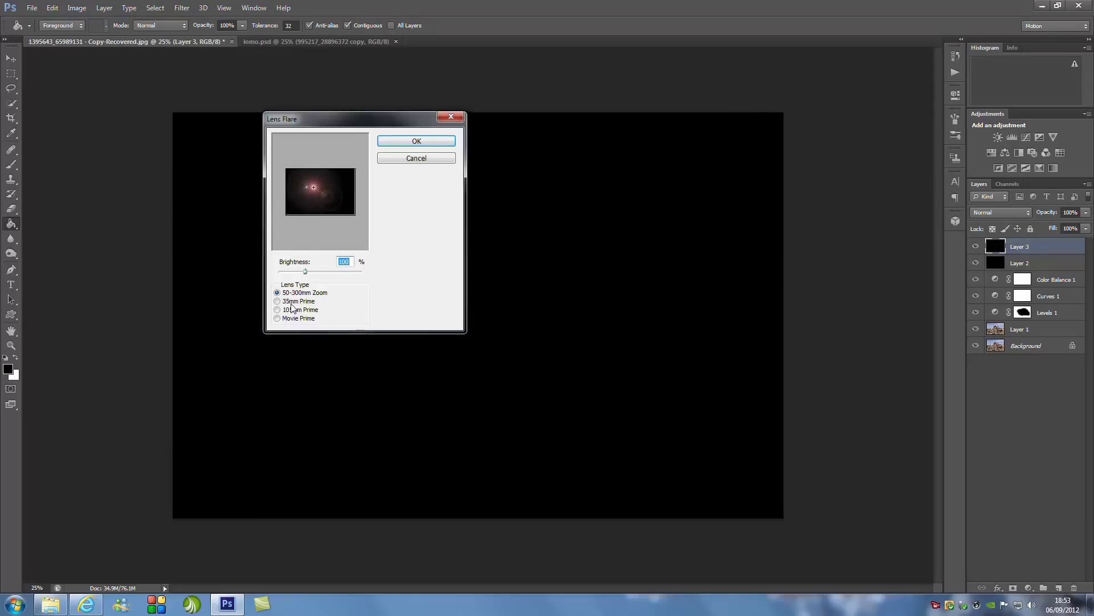
left_click(278, 310)
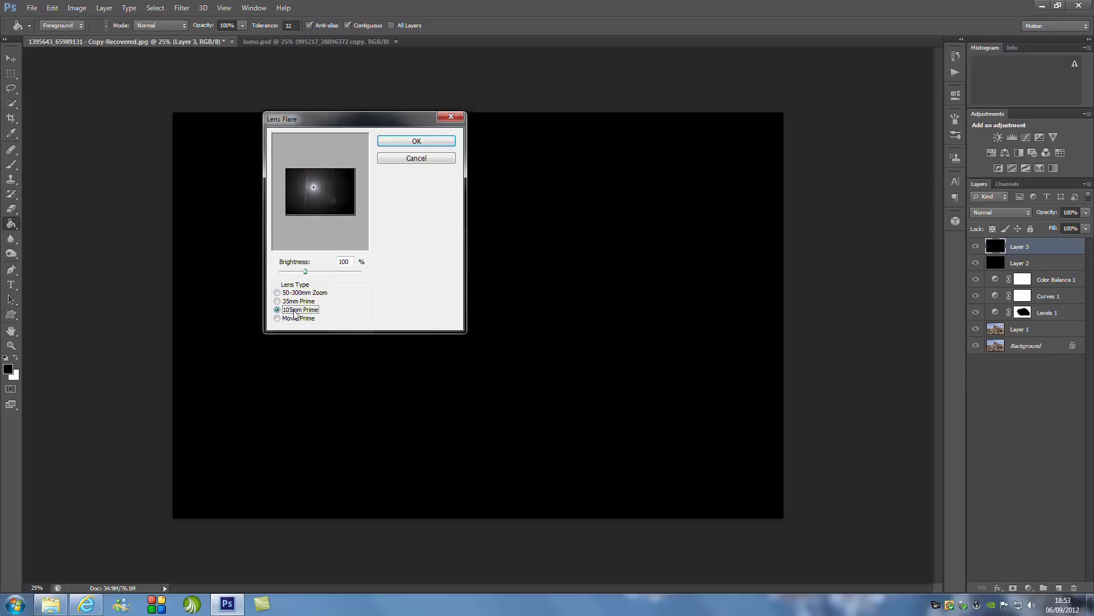
double_click(352, 261)
type("8")
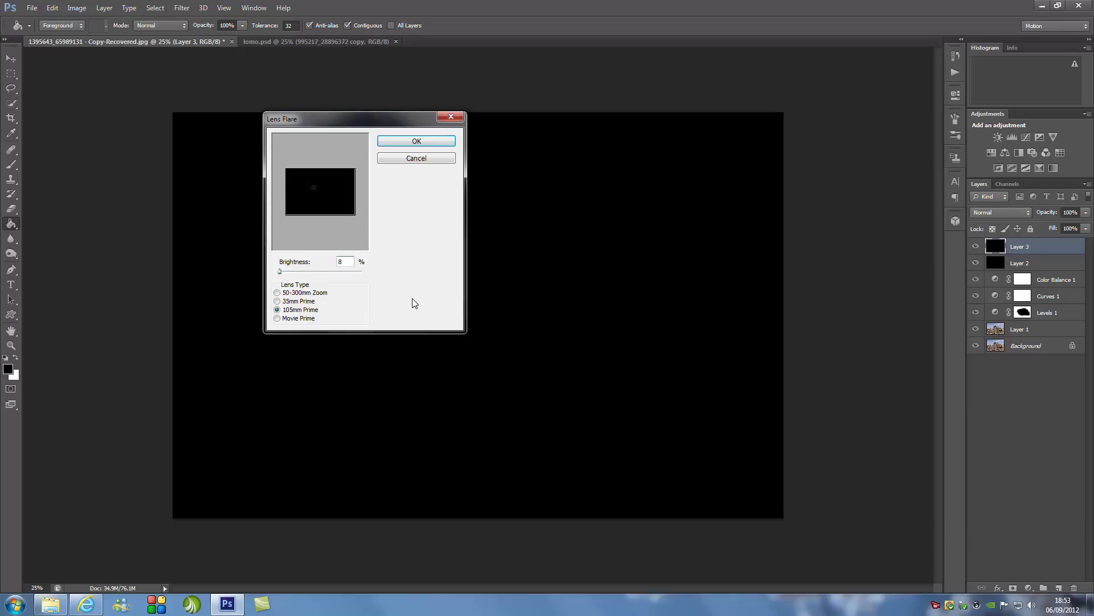
type("3")
left_click(313, 183)
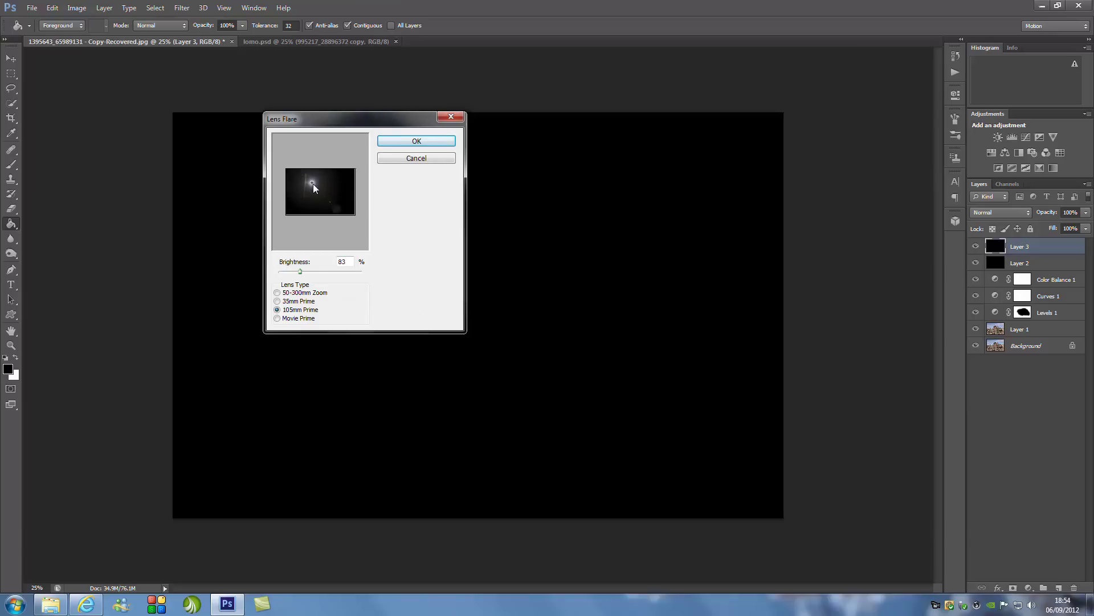
left_click_drag(313, 183, 296, 176)
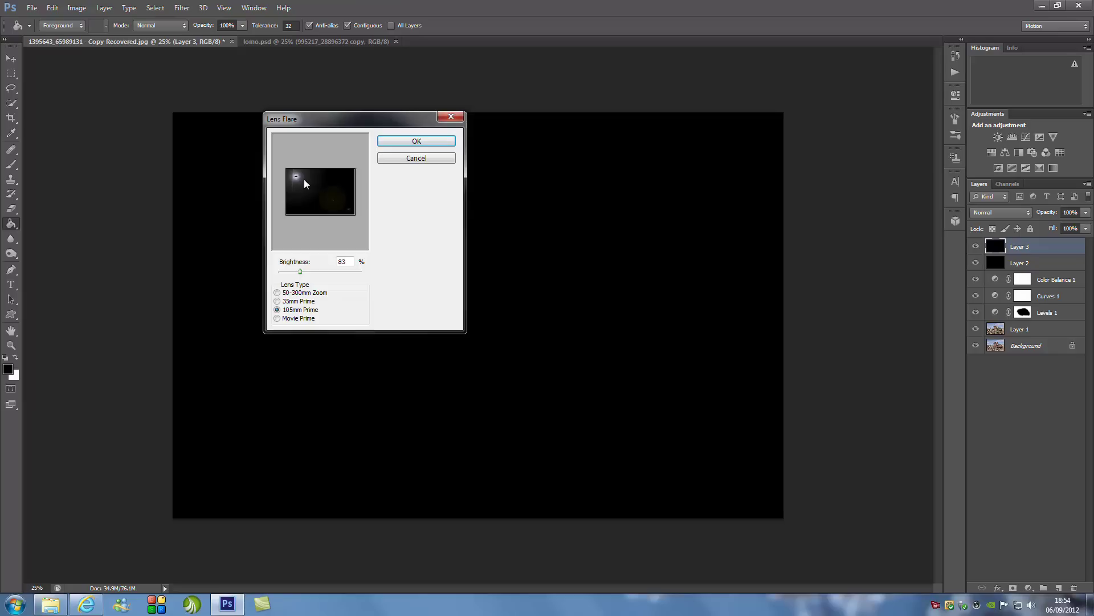
left_click(404, 143)
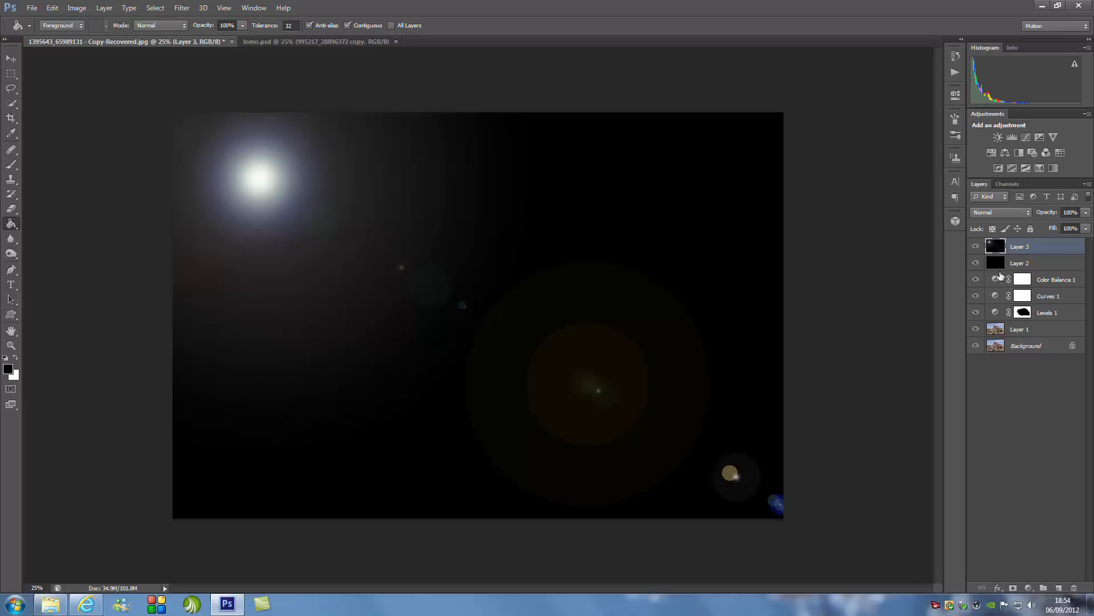
Set the flare layer to Screen blending and move the sun up and left
left_click(980, 215)
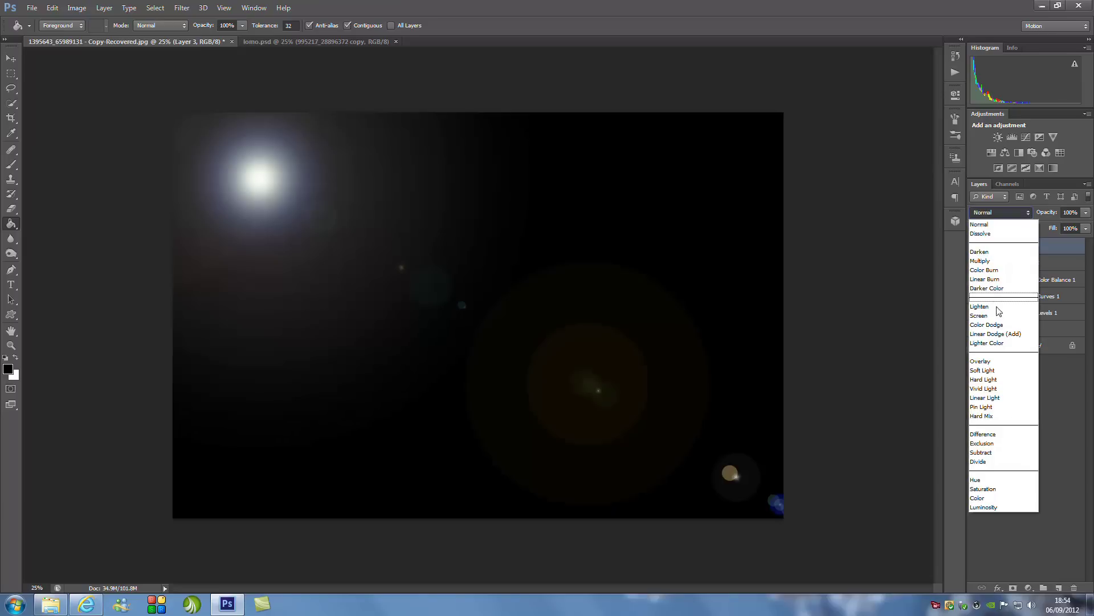
left_click(997, 314)
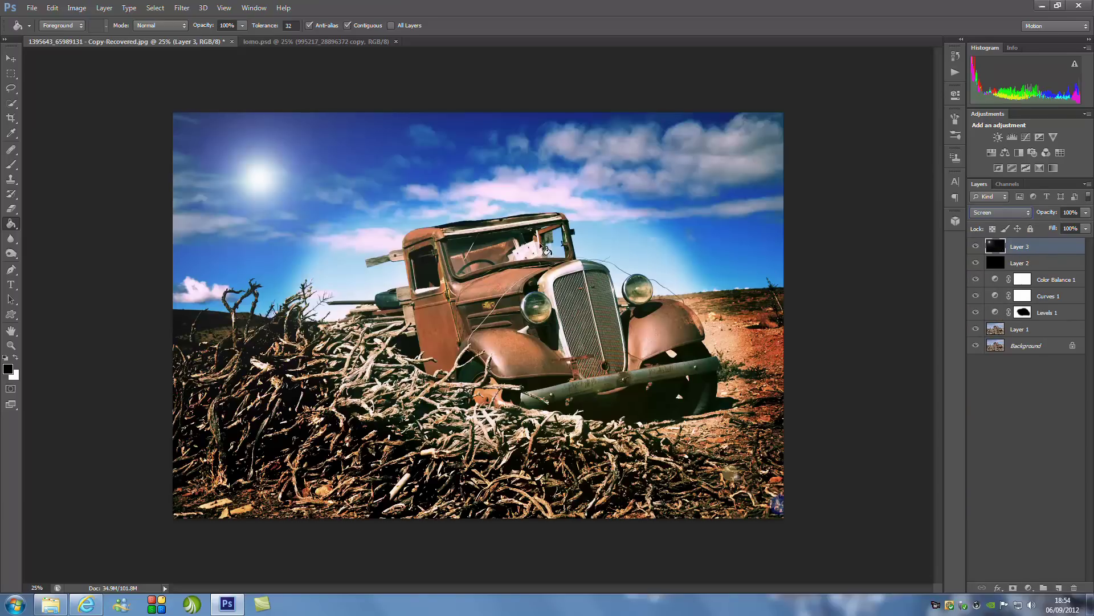
left_click(11, 58)
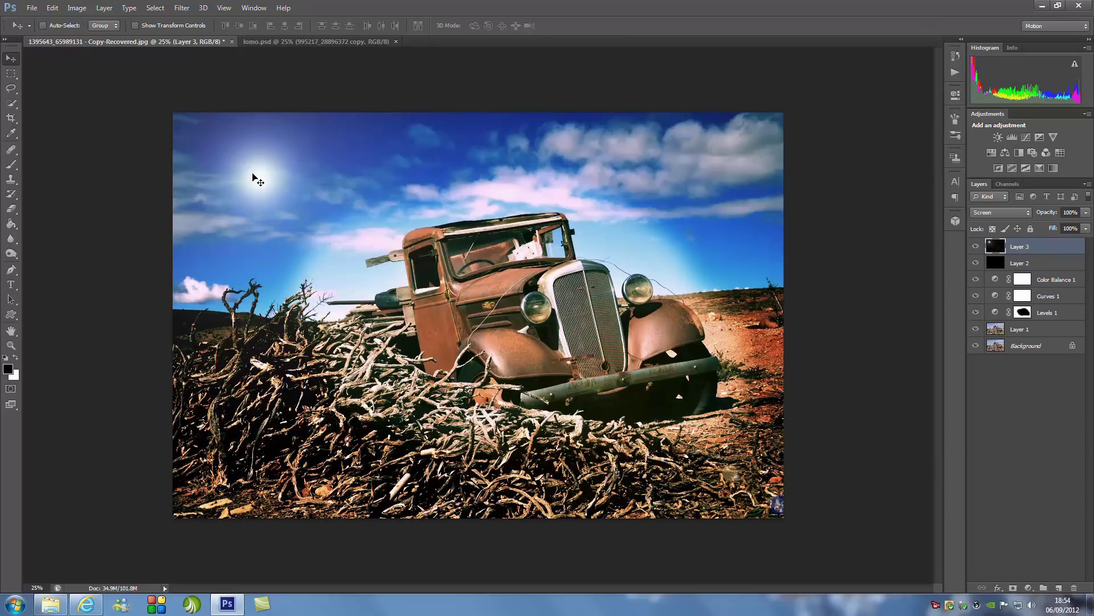
left_click_drag(254, 177, 241, 156)
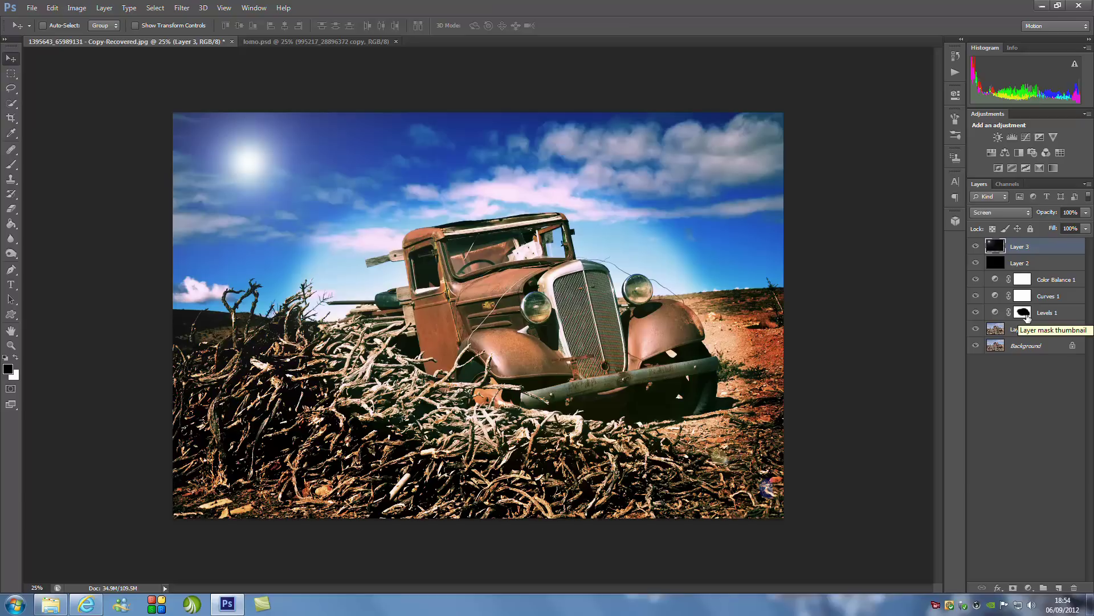
left_click_drag(1026, 317, 1029, 323)
Duplicate the flare layer and lower the copy's opacity to about 64%
key("ctrl+j")
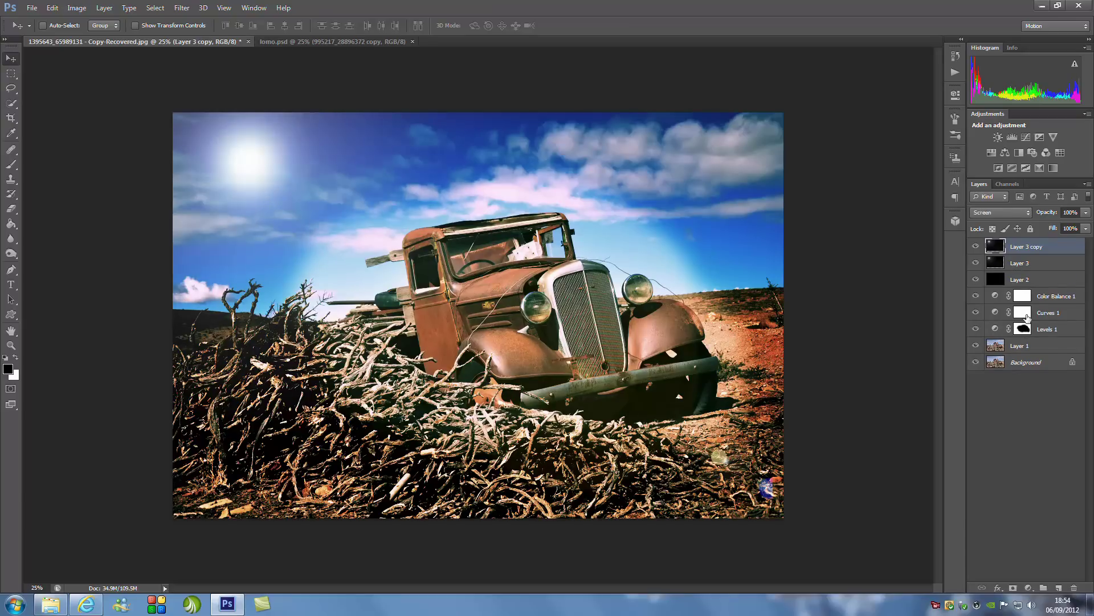
left_click(1086, 228)
left_click_drag(1089, 229, 1079, 228)
left_click_drag(246, 160, 250, 156)
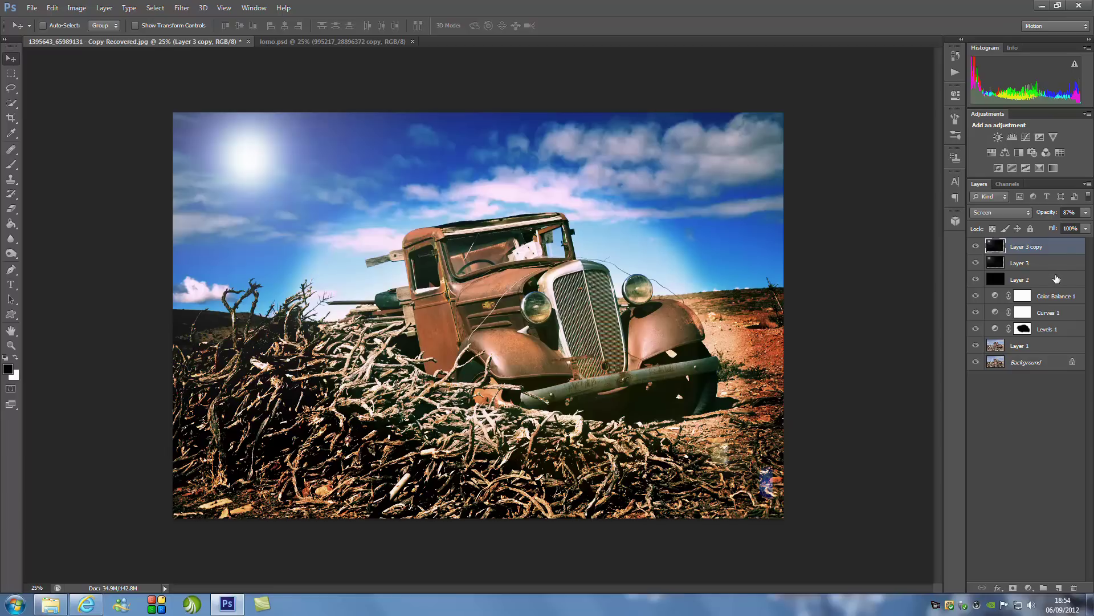
left_click(1087, 213)
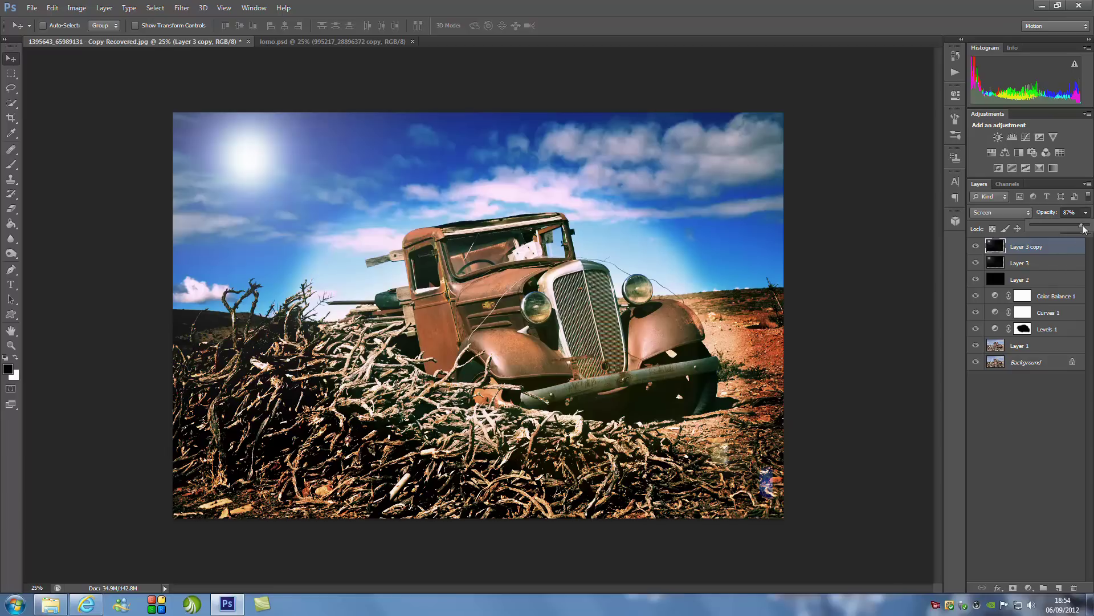
left_click_drag(1084, 228, 1069, 228)
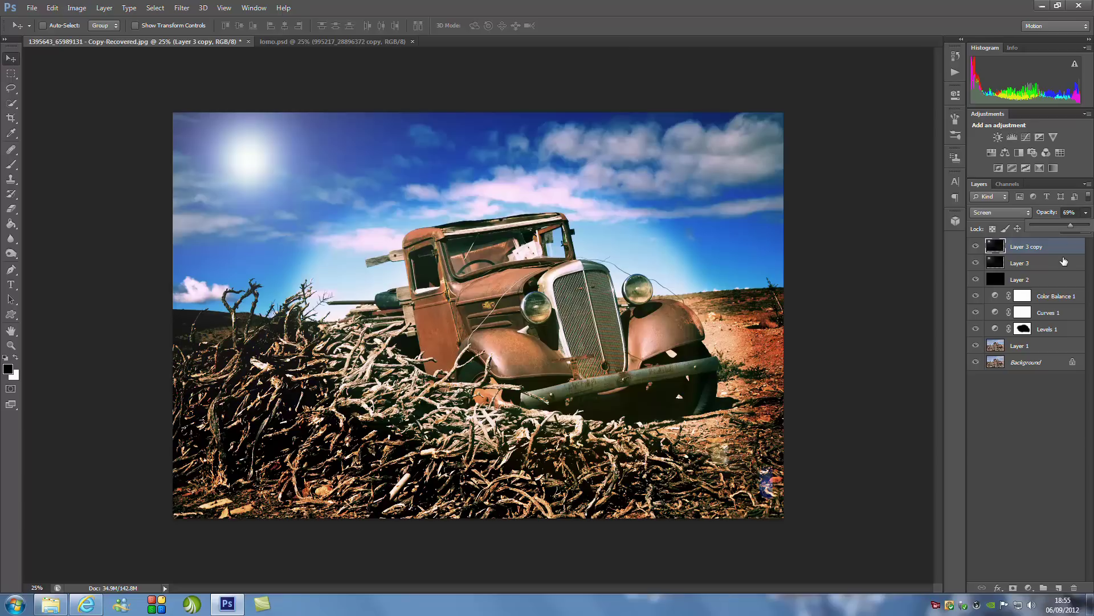
Duplicate the layers from Layer 1 to Layer 3 copy and merge the copies into one layer
left_click(1056, 336, "shift")
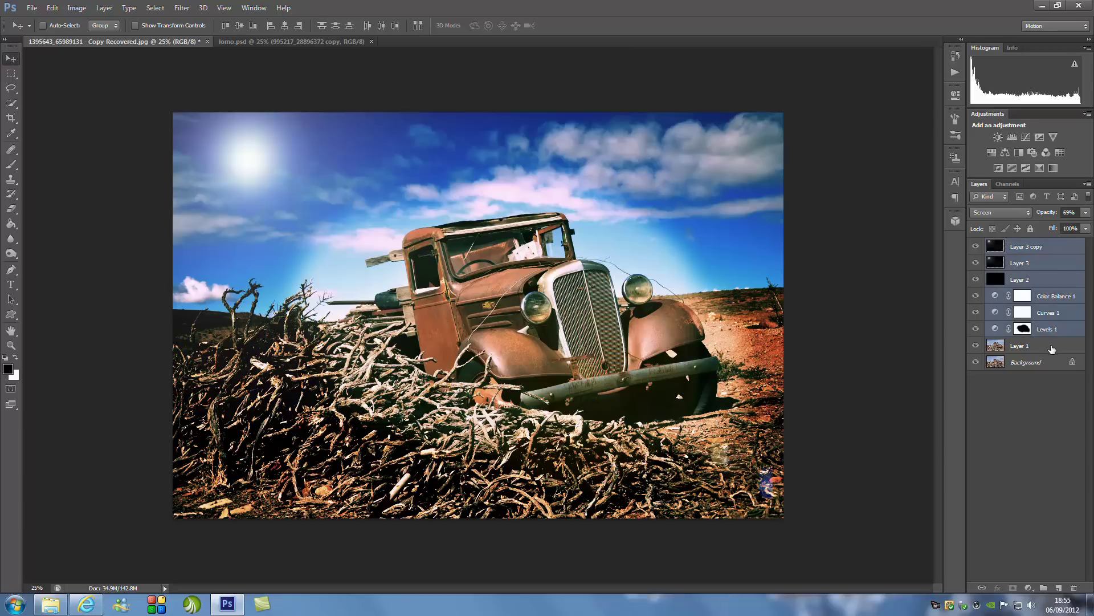
left_click(1052, 346, "shift")
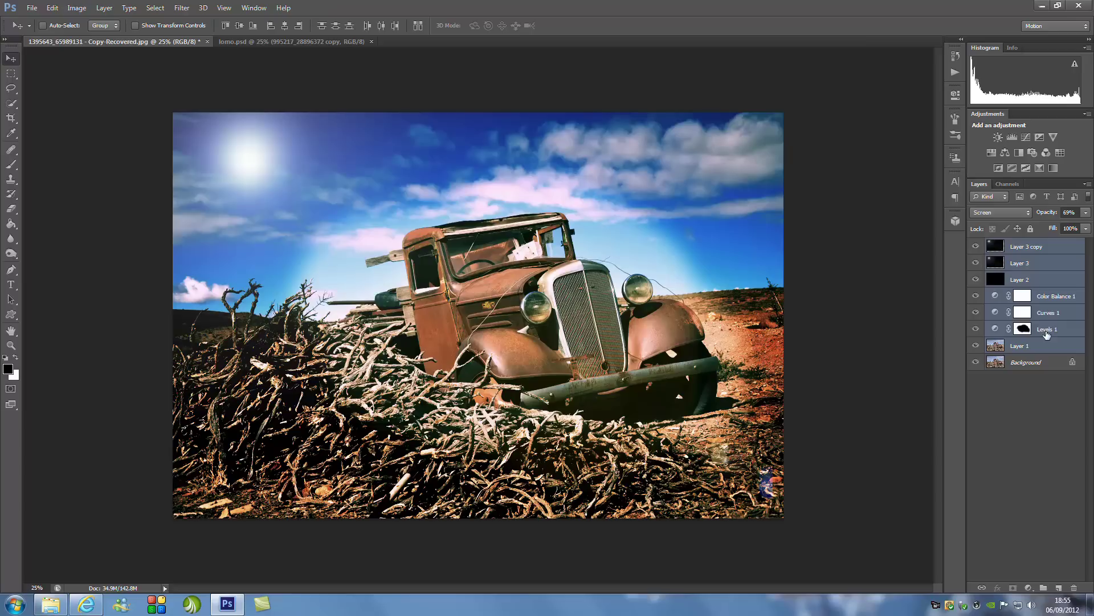
key("ctrl+j")
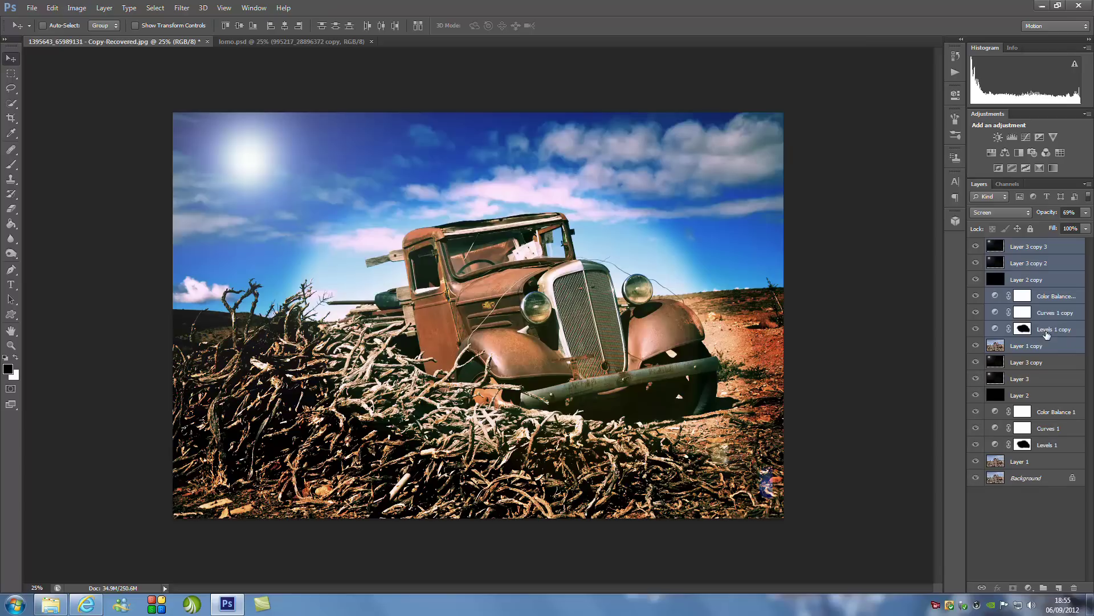
right_click(1056, 247)
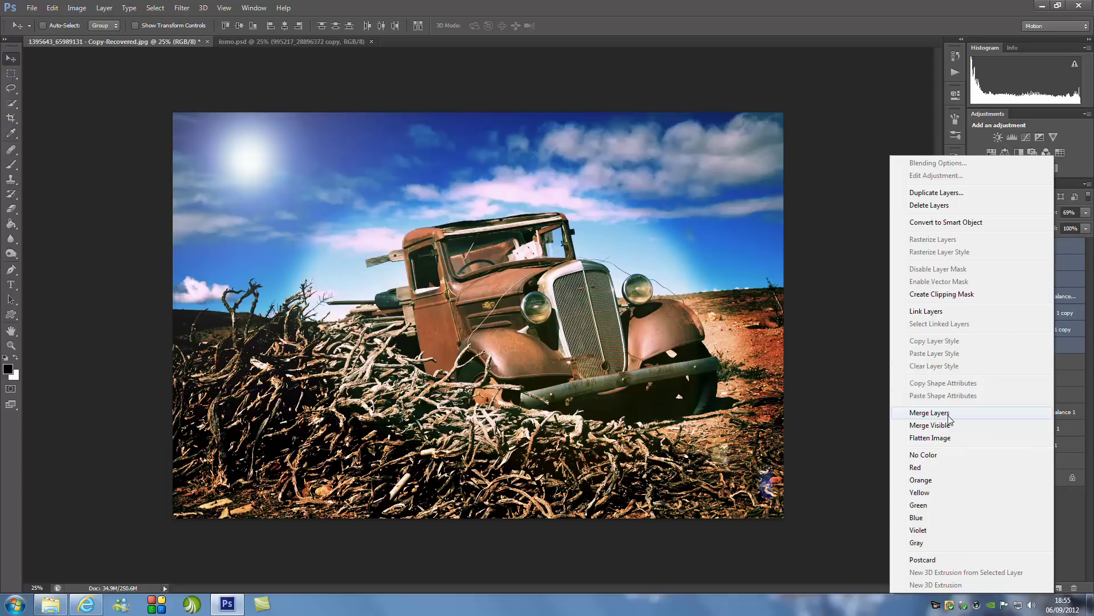
left_click(930, 412)
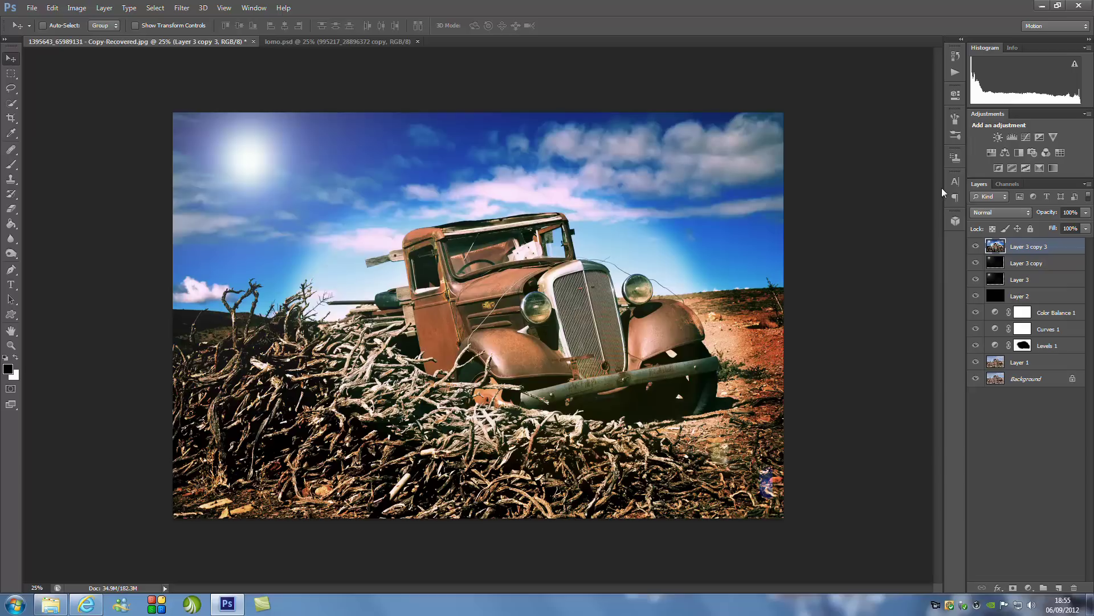
Apply Unsharp Mask with Amount 50%, Radius 22 pixels and Threshold 0, then hide the layer to compare
left_click(182, 8)
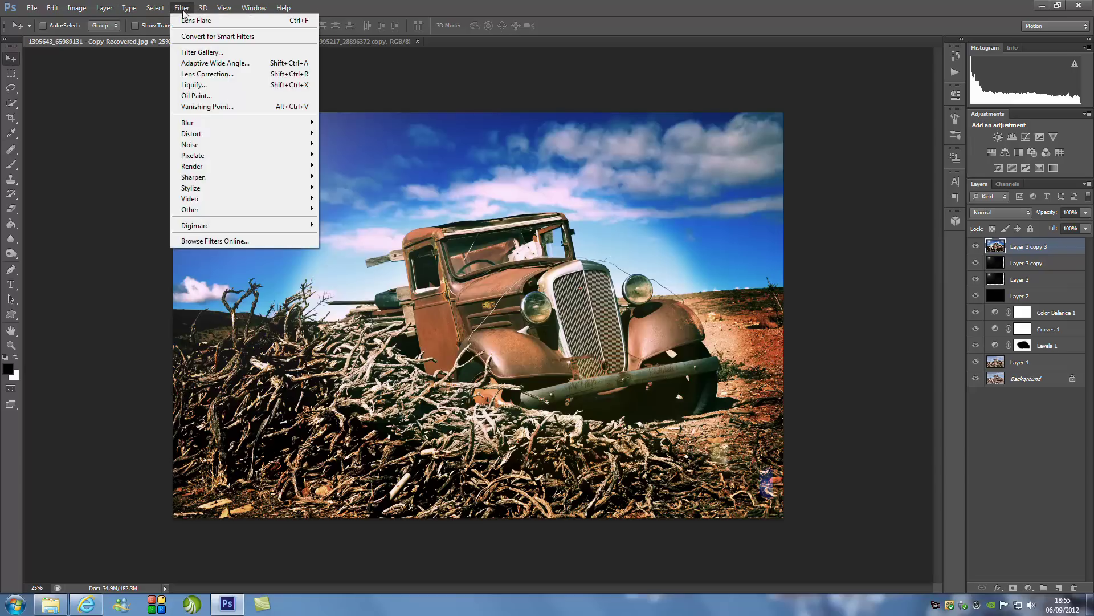
mouse_move(213, 178)
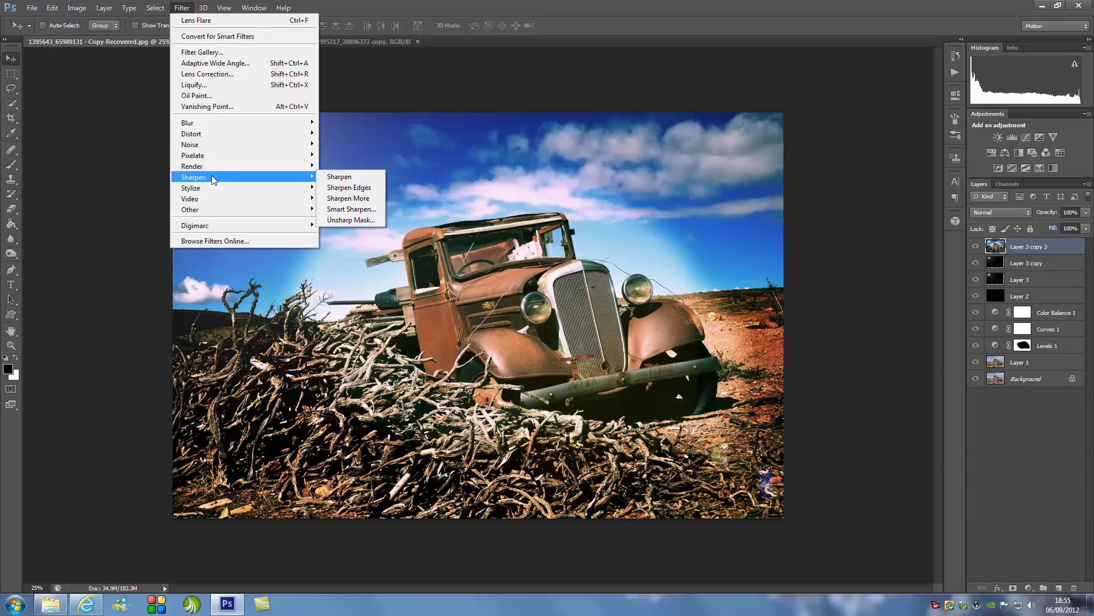
left_click(348, 220)
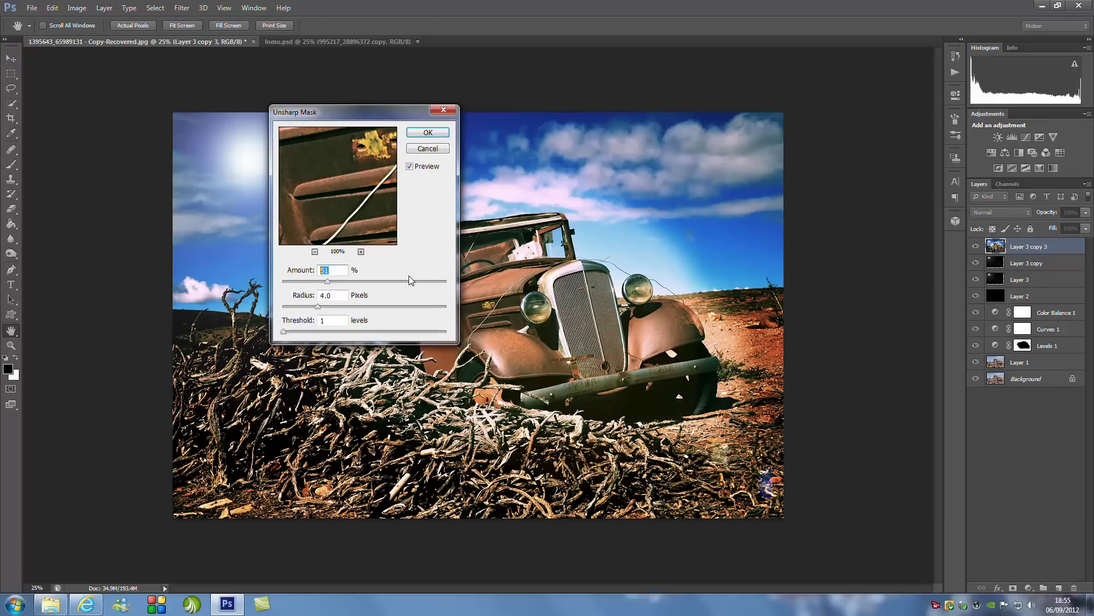
type("50")
left_click_drag(317, 308, 353, 311)
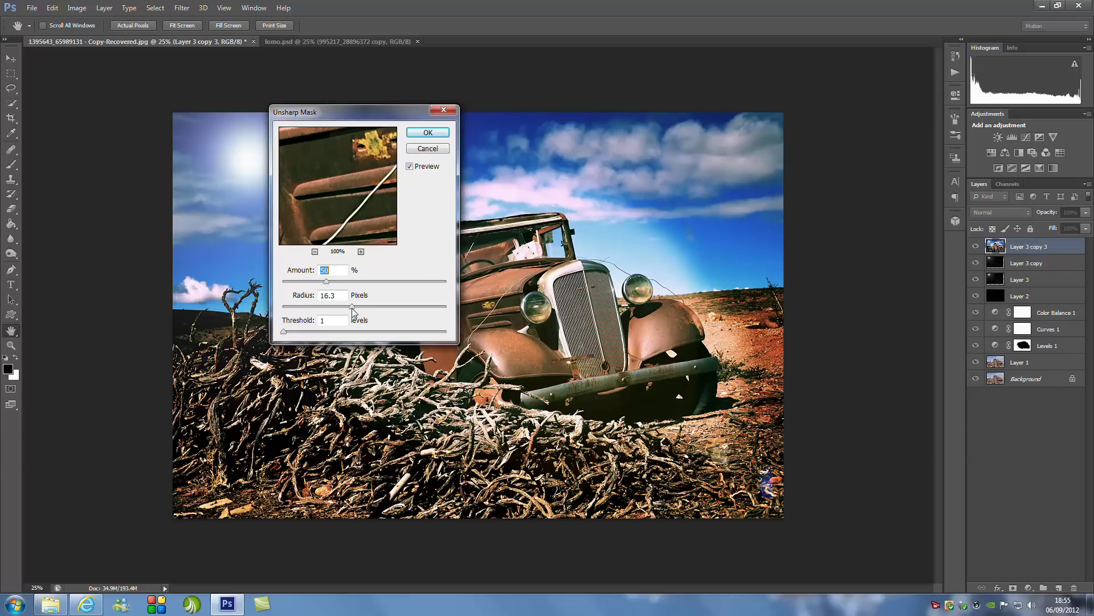
left_click_drag(354, 310, 357, 311)
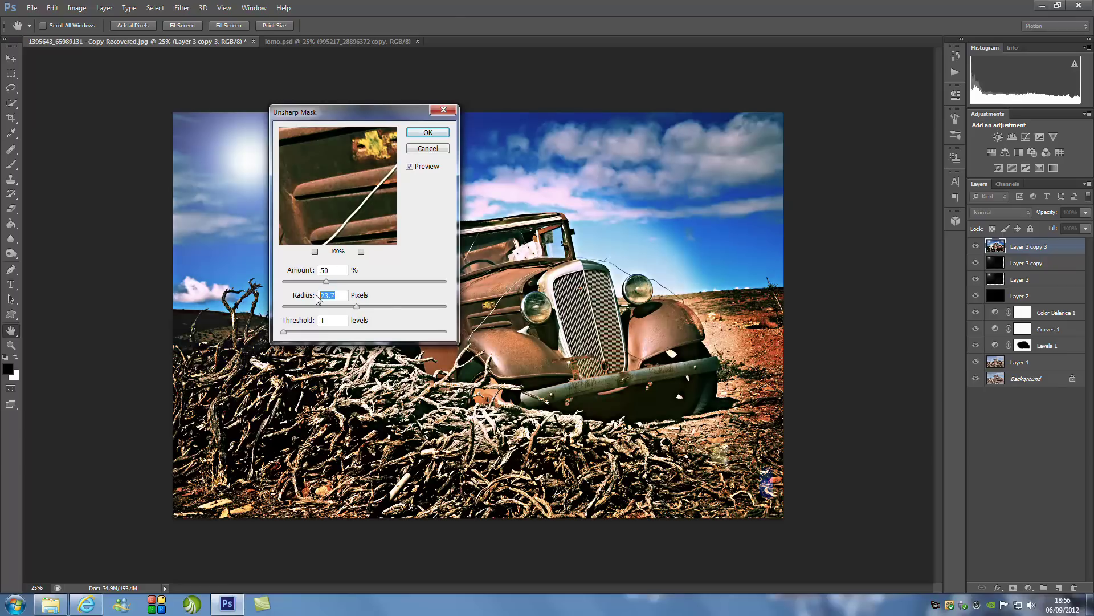
type("22")
double_click(326, 319)
type("0")
left_click(422, 135)
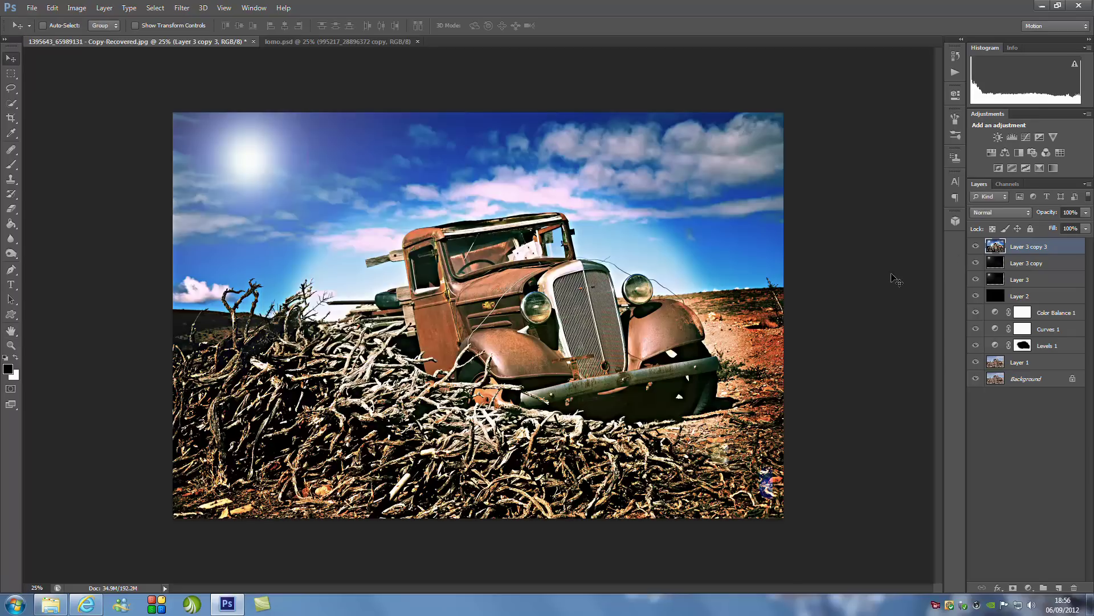
left_click(976, 248)
Show the sharpened layer and drag the 995217 crumpled-paper image from the New folder into the photo
left_click(976, 248)
left_click(50, 603)
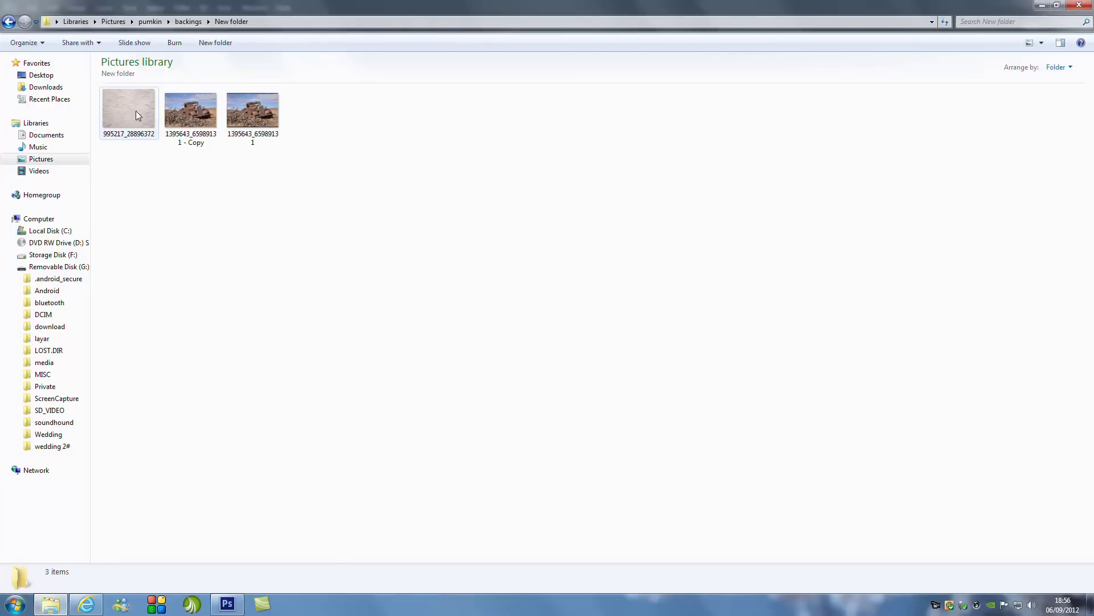
left_click_drag(135, 107, 359, 350)
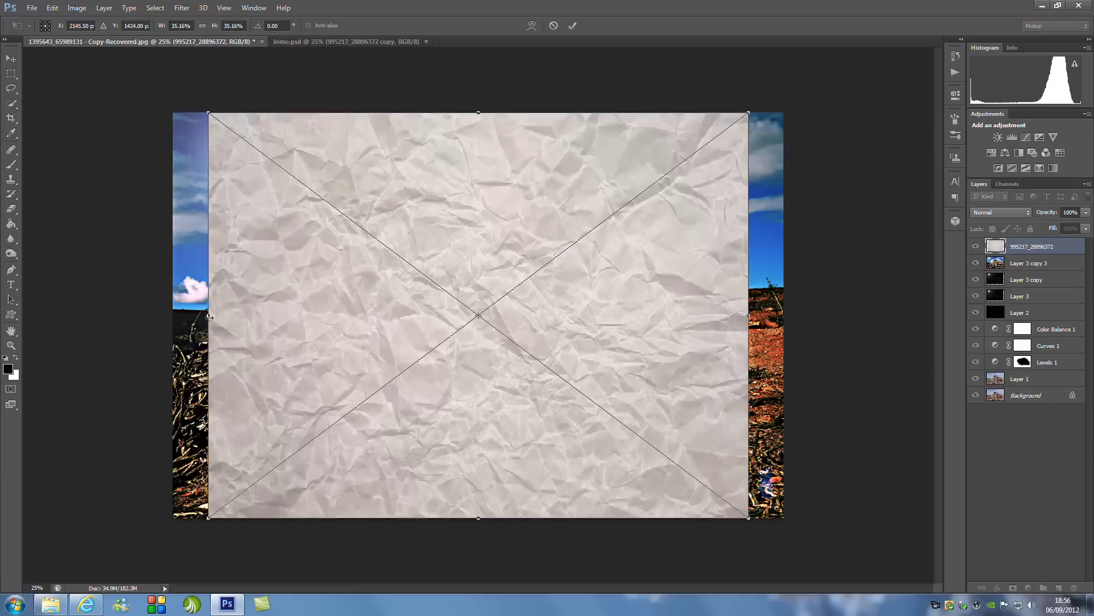
Stretch the crumpled paper to the photo's left and right edges and commit the transform
left_click_drag(209, 317, 173, 316)
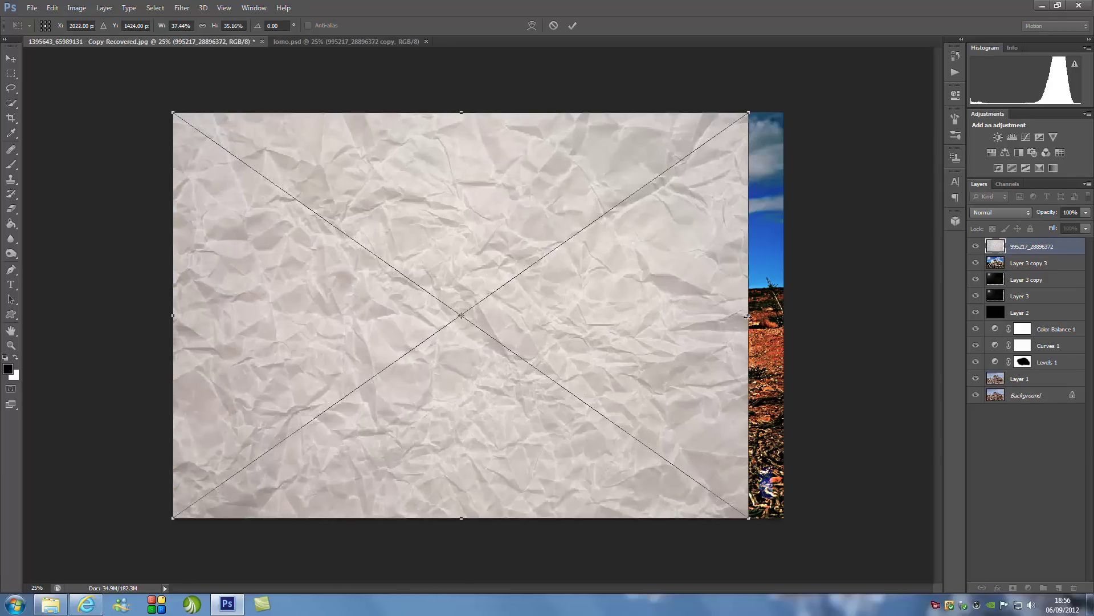
left_click_drag(748, 317, 784, 316)
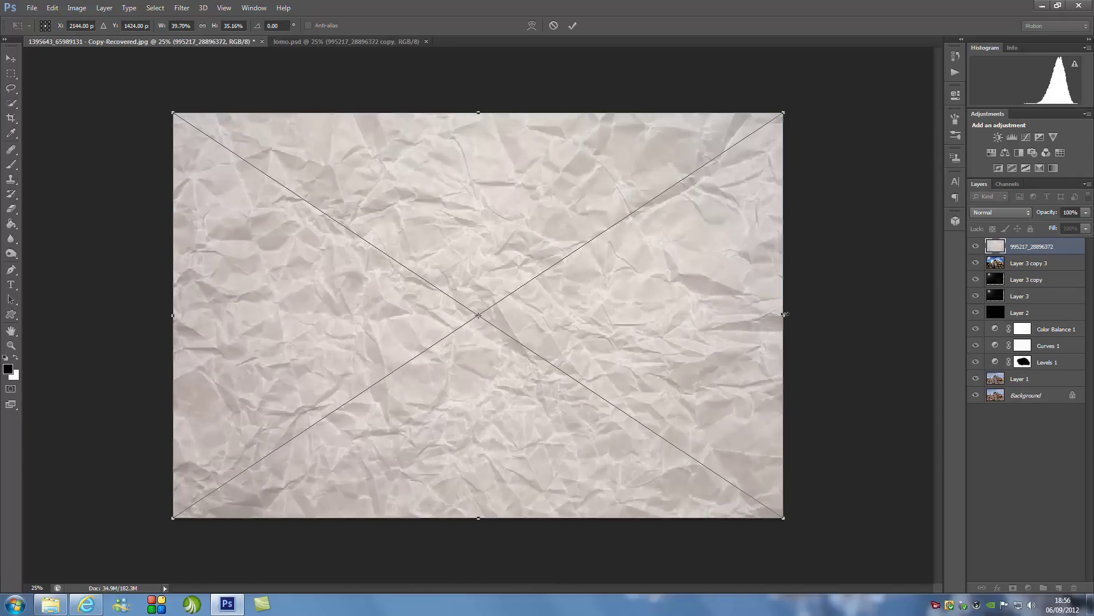
left_click(572, 25)
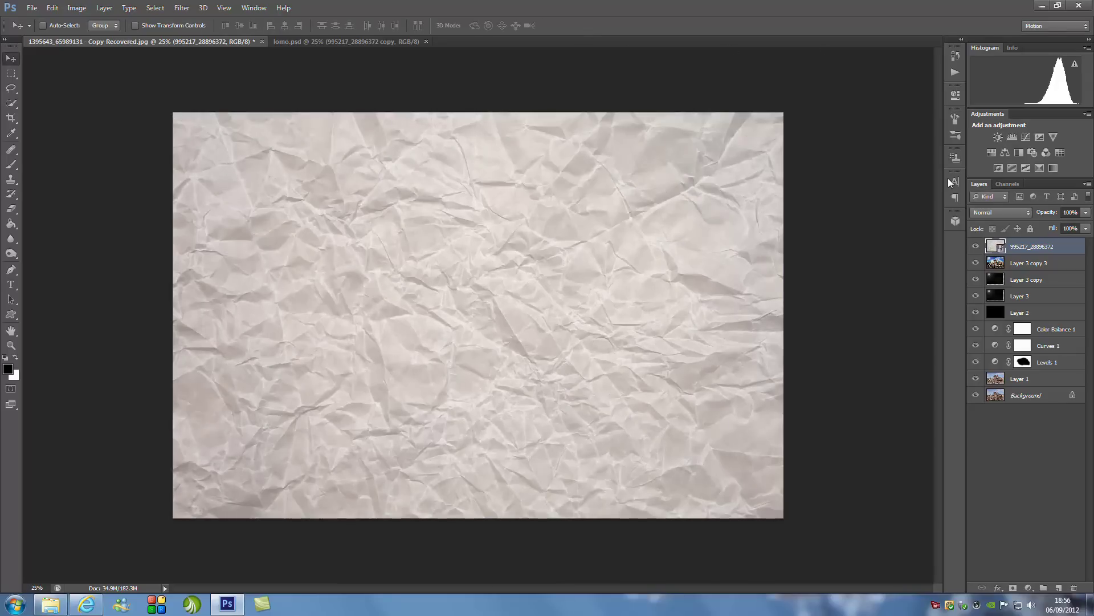
Set the paper layer to Multiply blend mode at 73% opacity
left_click(1020, 213)
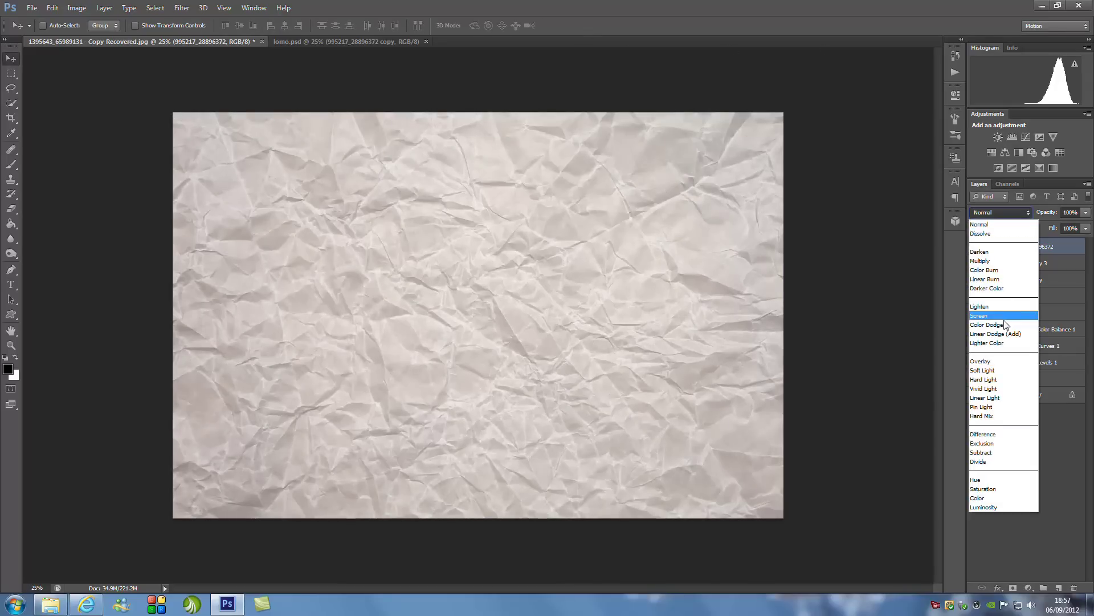
left_click(1007, 261)
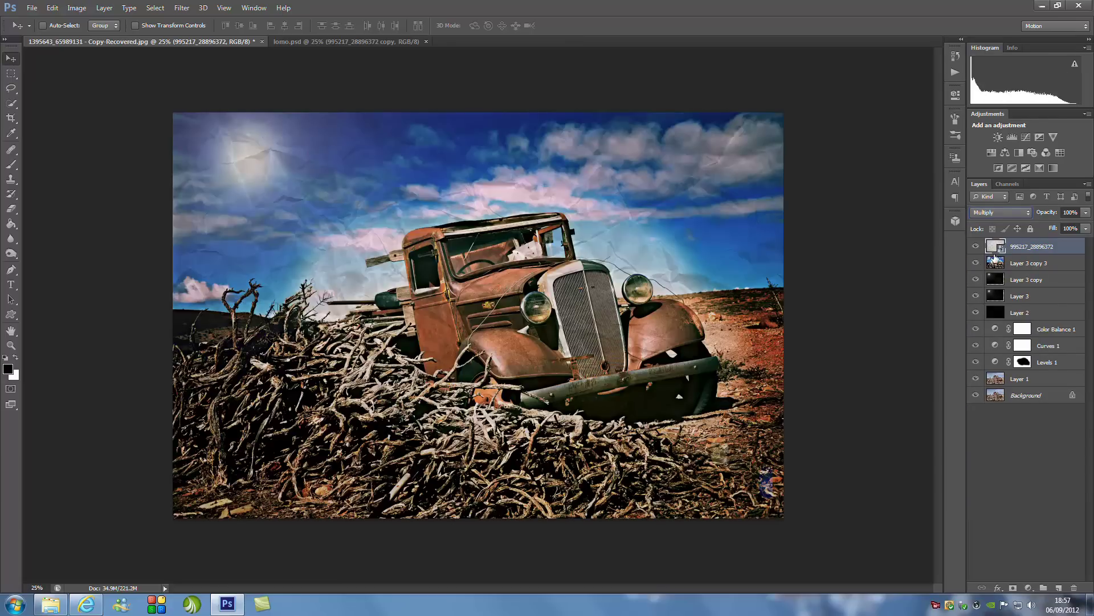
left_click(1085, 228)
left_click_drag(1086, 228, 1071, 228)
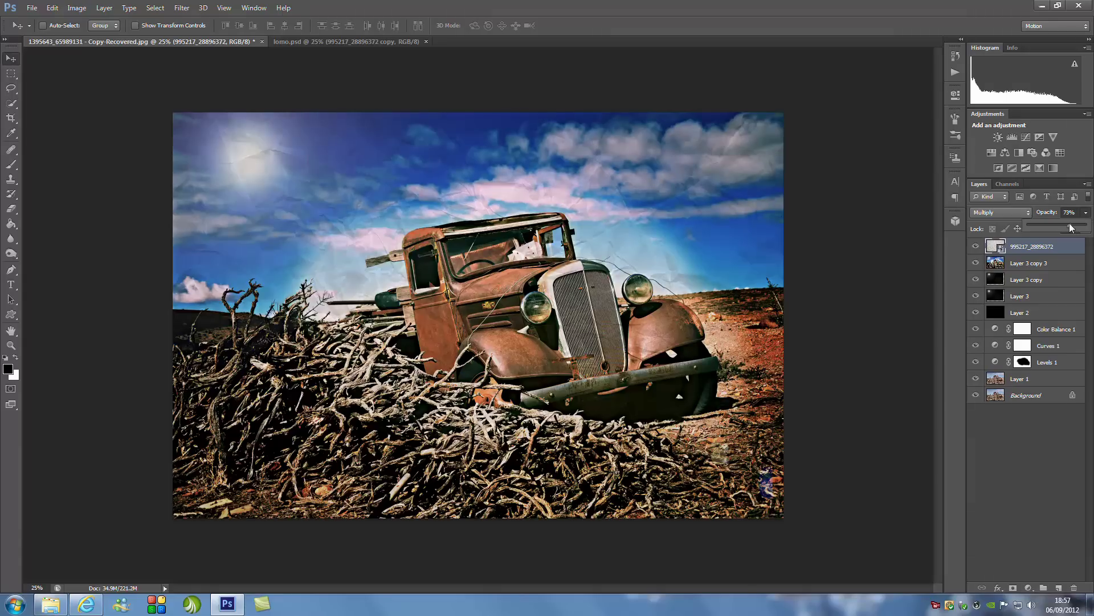